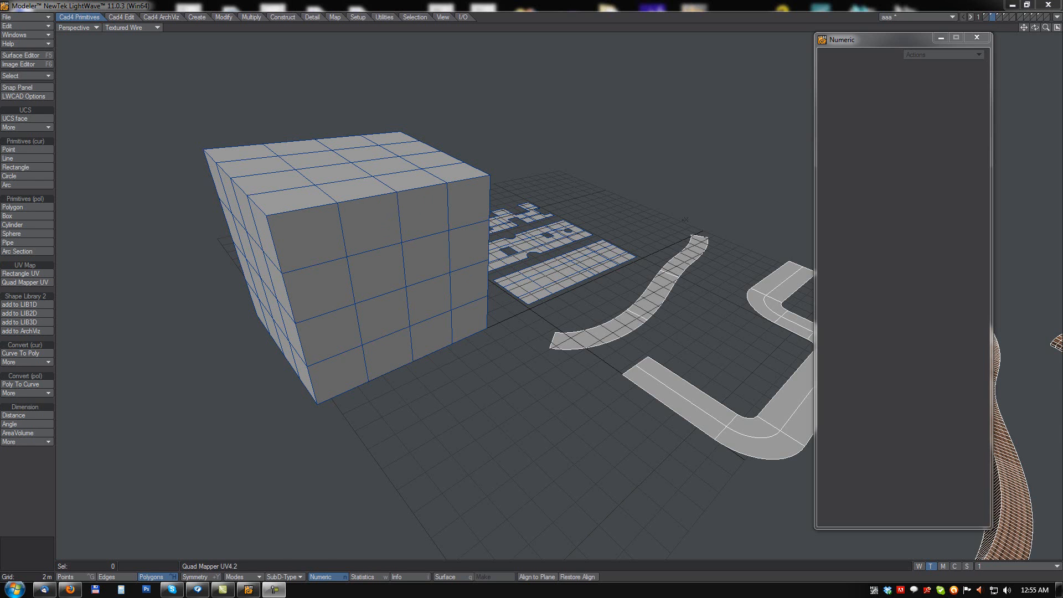
# Close the numeric options, show four viewports, and select and deselect one polygon on the cube's front face
pyautogui.press('n')
pyautogui.press('KP_0')
pyautogui.click(813, 201)
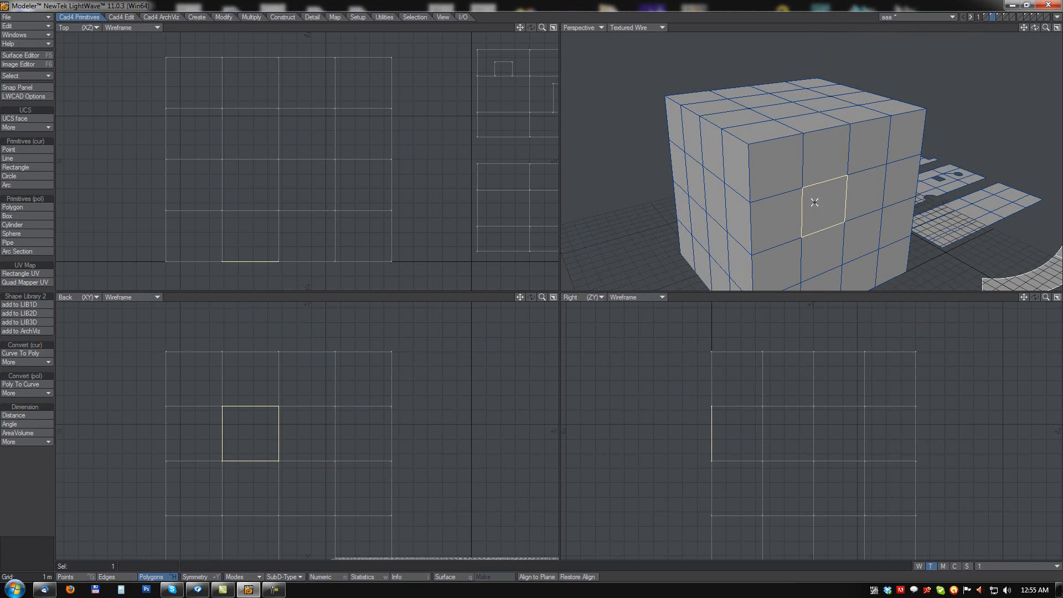
pyautogui.click(829, 205)
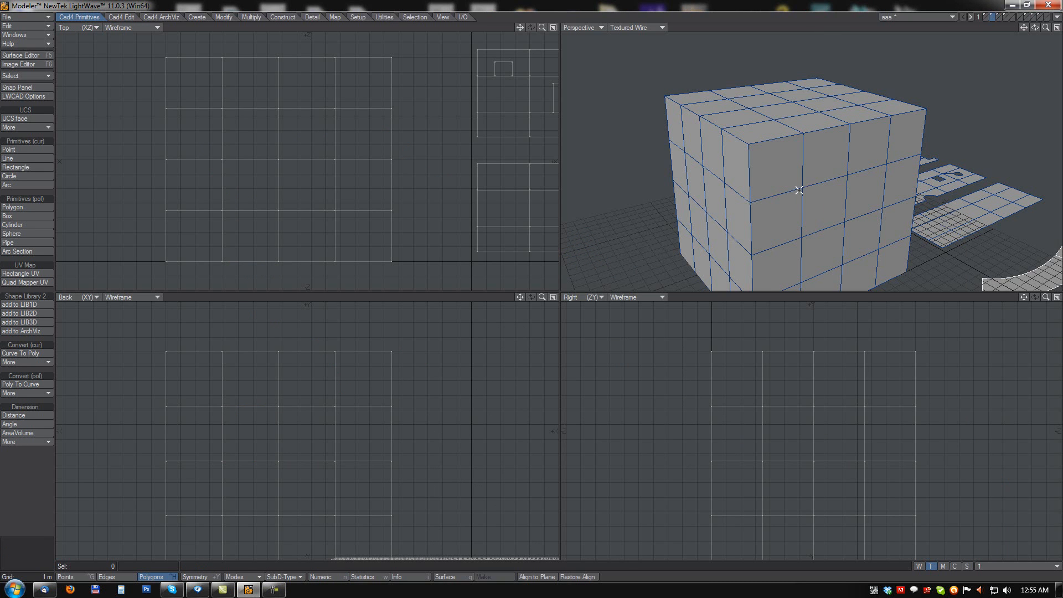
# Examine the cube, flat panels and curved strips in the top and perspective views, checking the polygons of the wavy strip
pyautogui.press('Right')
pyautogui.press('Right')
pyautogui.press('Right')
pyautogui.press('Right')
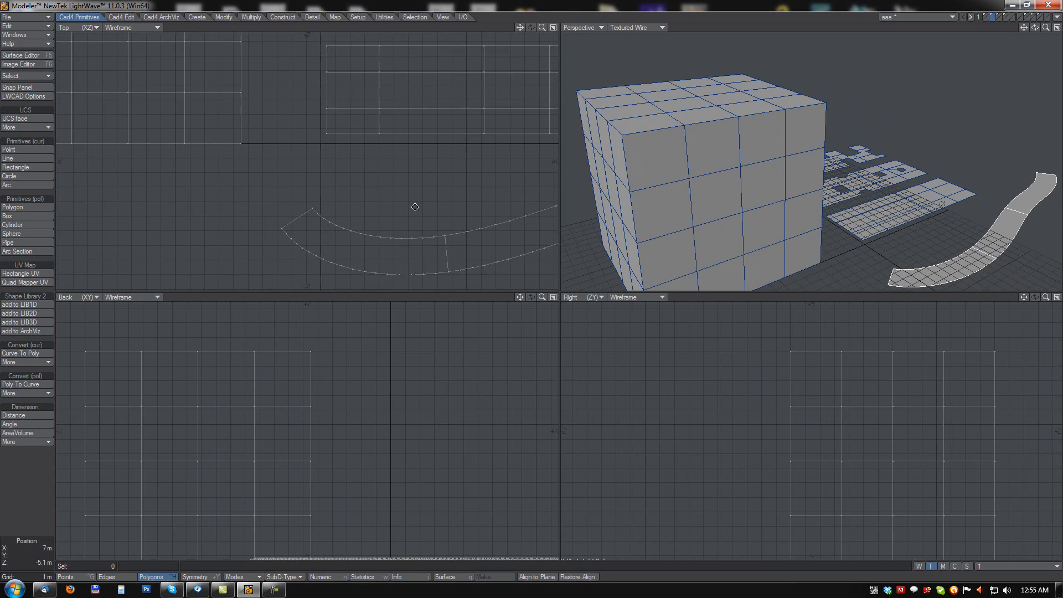
pyautogui.click(269, 156)
pyautogui.click(284, 145)
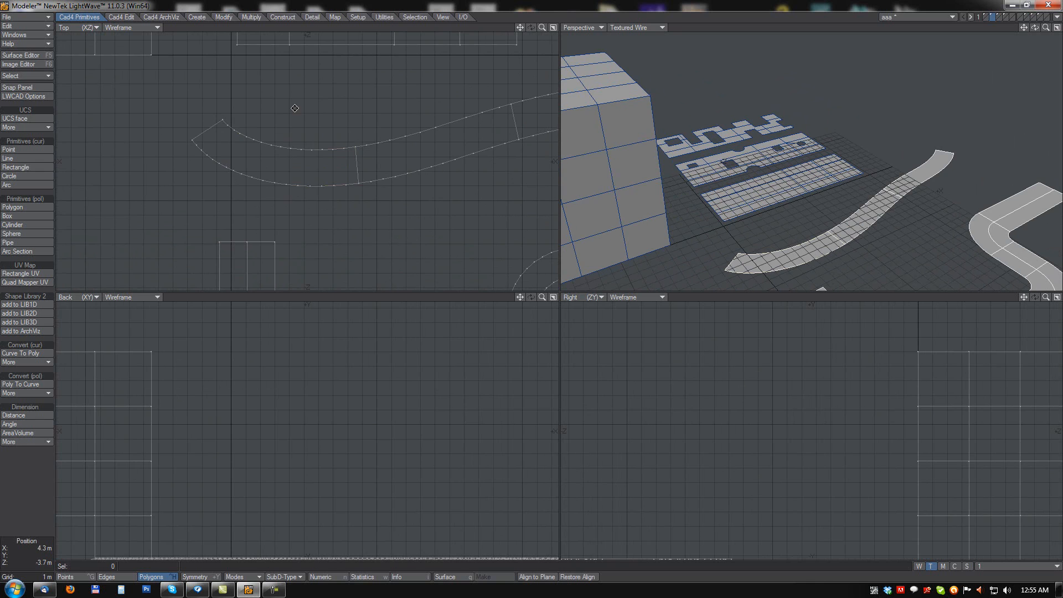
pyautogui.press('Left')
pyautogui.press('Down')
pyautogui.click(284, 146)
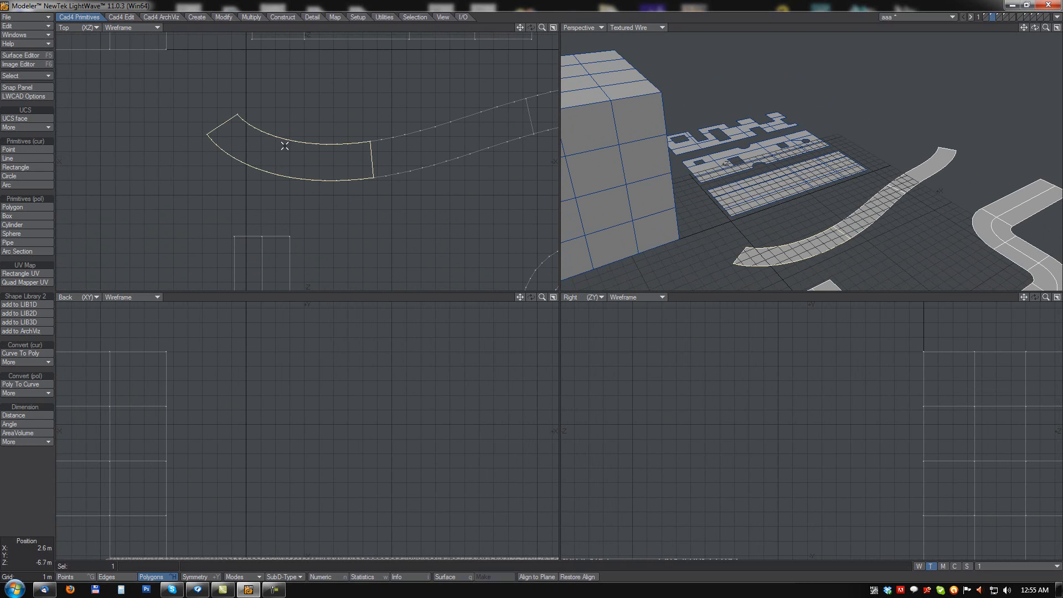
pyautogui.click(297, 141)
pyautogui.click(278, 151)
pyautogui.click(283, 132)
pyautogui.click(315, 143)
pyautogui.click(316, 148)
pyautogui.moveTo(371, 139)
pyautogui.keyDown('alt'); pyautogui.keyDown('shift'); pyautogui.mouseDown()
pyautogui.moveTo(245, 173)
pyautogui.moveTo(362, 143)
pyautogui.mouseUp(); pyautogui.keyUp('shift'); pyautogui.keyUp('alt')
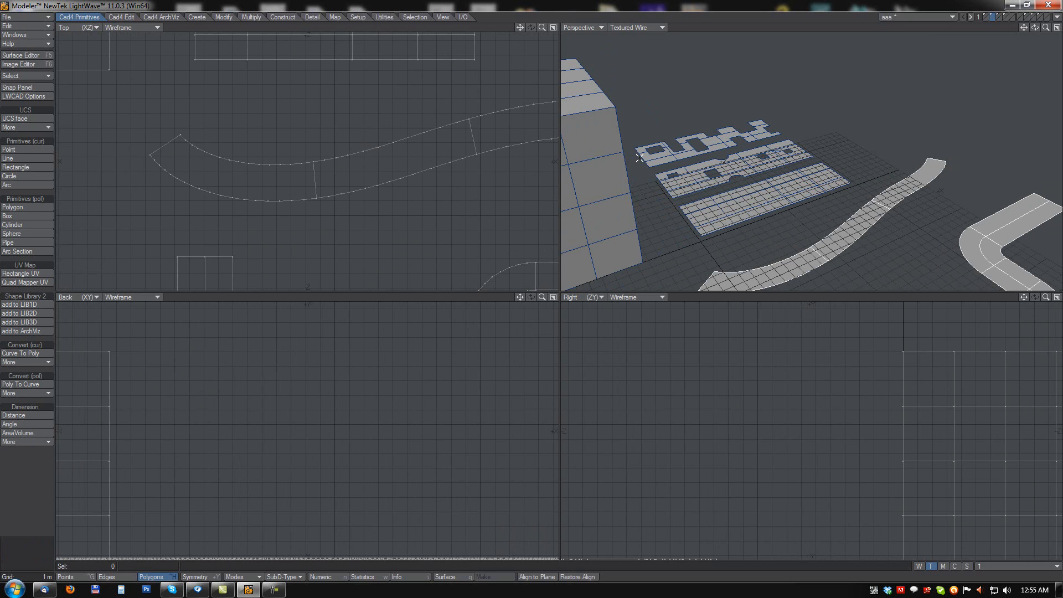
pyautogui.press('a')
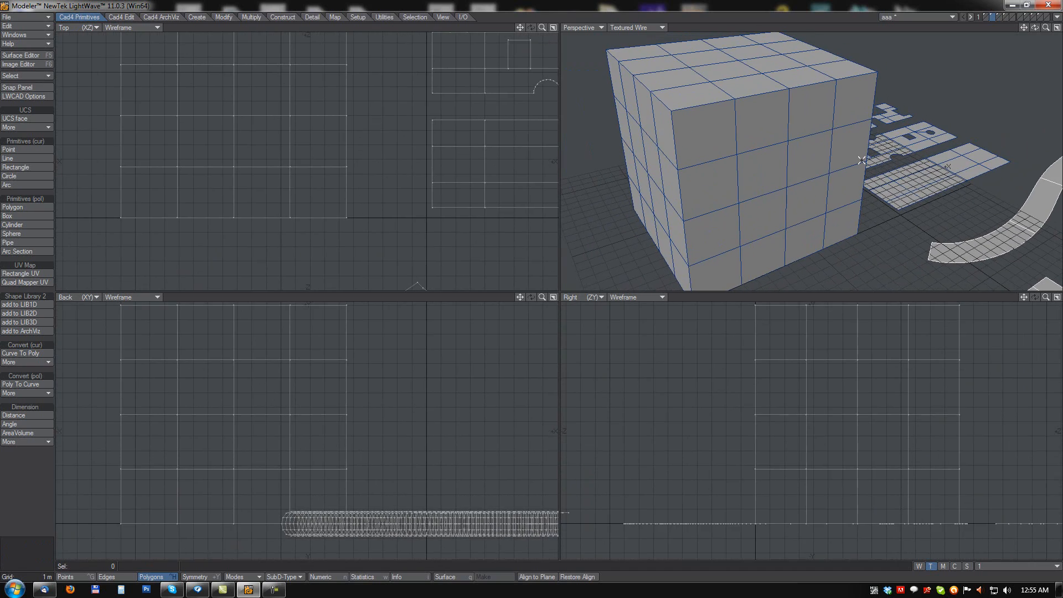
pyautogui.moveTo(929, 166); pyautogui.dragTo(823, 214)
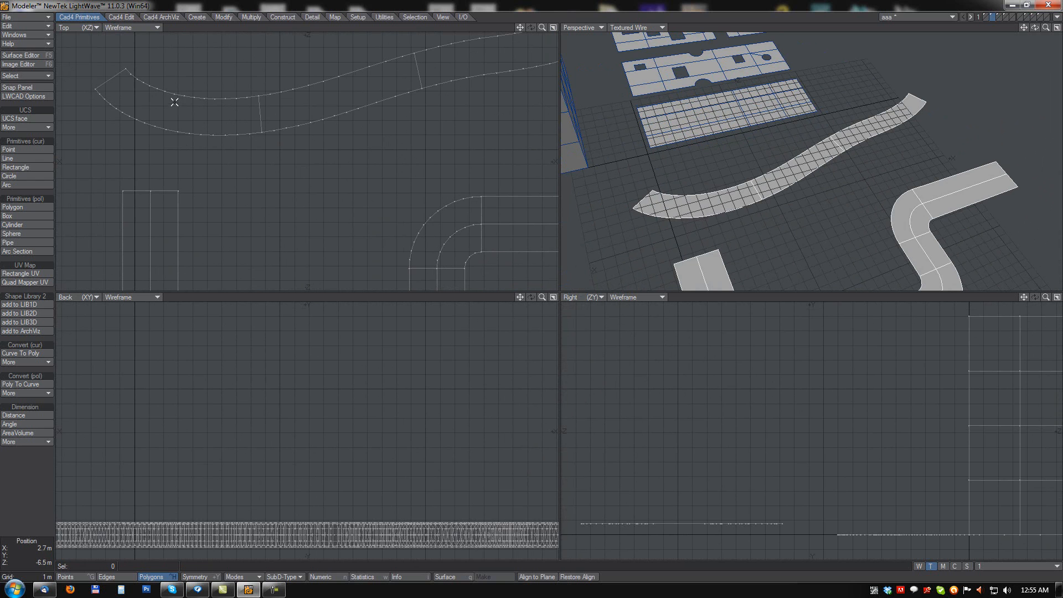
pyautogui.scroll(-2, 279, 139)
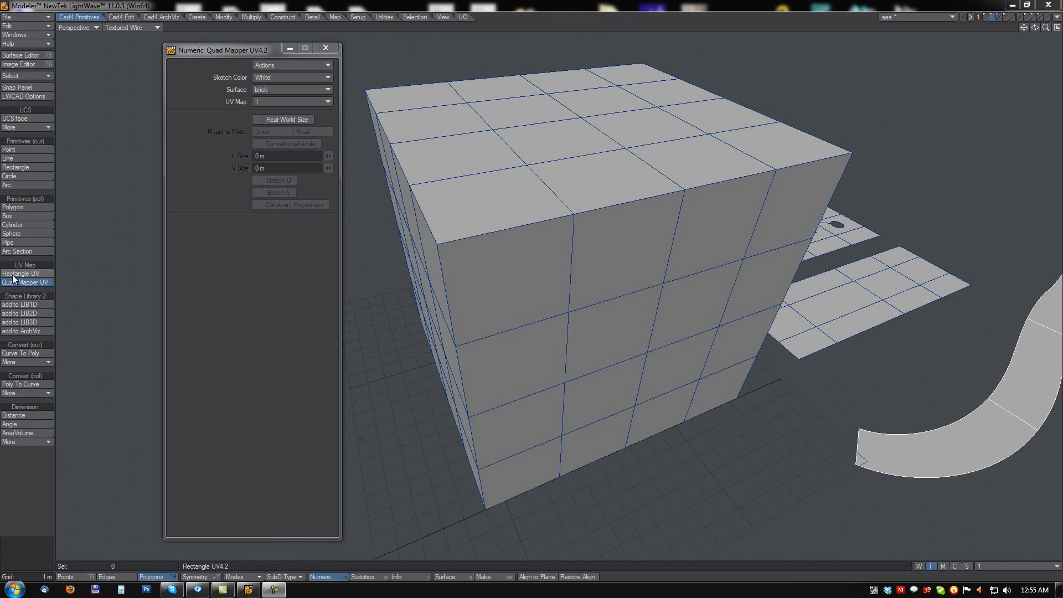
# Map the second-row corner quad of the cube's front with Quad Mapper UV, extending it one column right and three rows upward
pyautogui.keyDown('alt'); pyautogui.moveTo(610, 330); pyautogui.dragTo(567, 292); pyautogui.keyUp('alt')
pyautogui.keyDown('alt'); pyautogui.moveTo(576, 366); pyautogui.dragTo(540, 375); pyautogui.keyUp('alt')
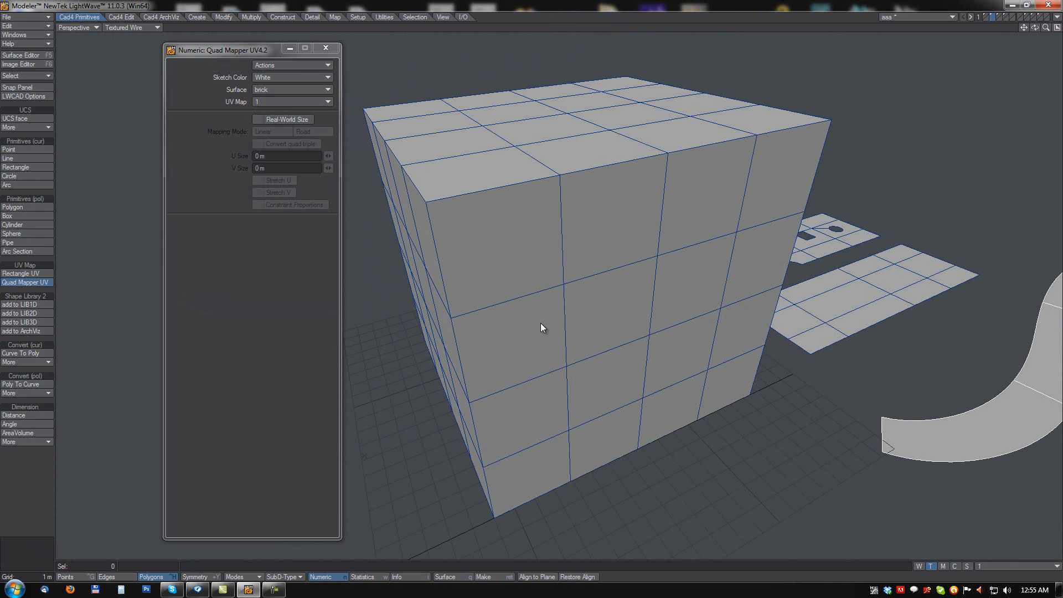
pyautogui.click(513, 328)
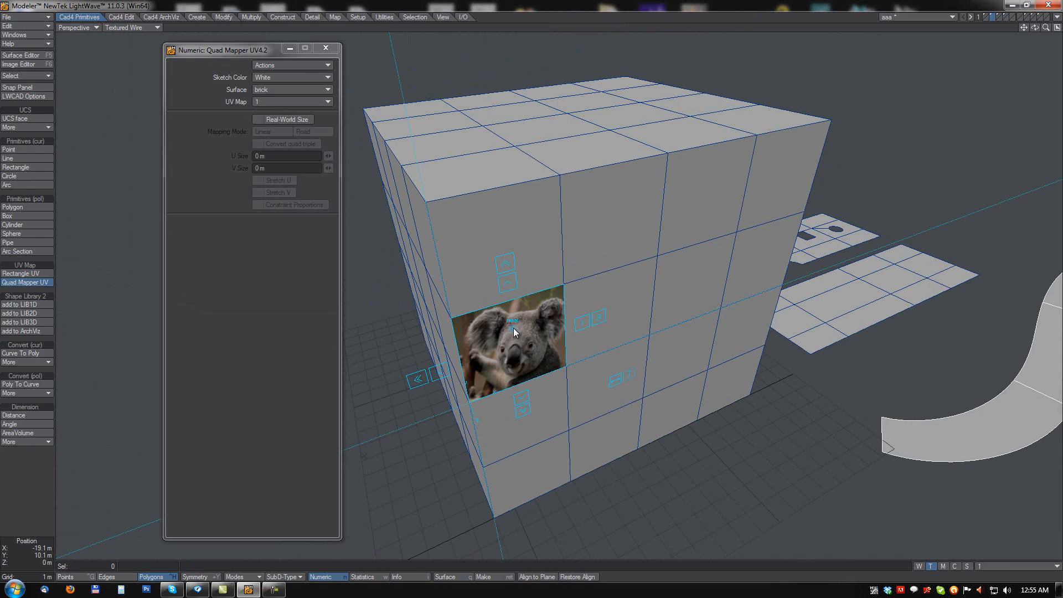
pyautogui.moveTo(565, 290)
pyautogui.keyDown('alt'); pyautogui.mouseDown()
pyautogui.moveTo(615, 219)
pyautogui.moveTo(574, 292)
pyautogui.mouseUp(); pyautogui.keyUp('alt')
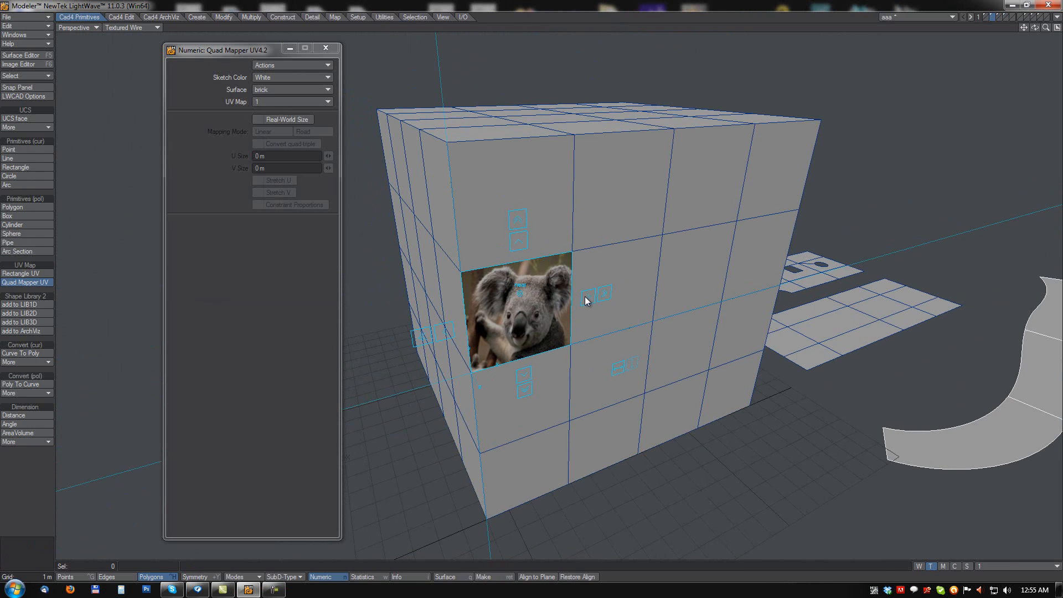
pyautogui.click(588, 297)
pyautogui.click(519, 242)
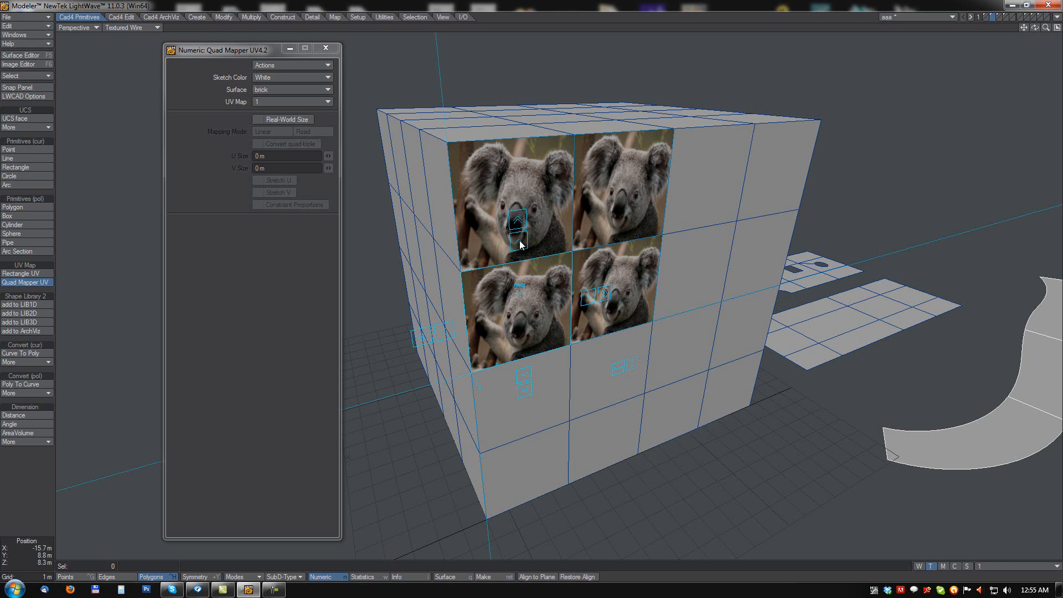
pyautogui.click(519, 244)
pyautogui.click(519, 244)
pyautogui.keyDown('alt'); pyautogui.moveTo(597, 171); pyautogui.dragTo(610, 195); pyautogui.keyUp('alt')
pyautogui.keyDown('alt'); pyautogui.moveTo(566, 313); pyautogui.dragTo(561, 296); pyautogui.keyUp('alt')
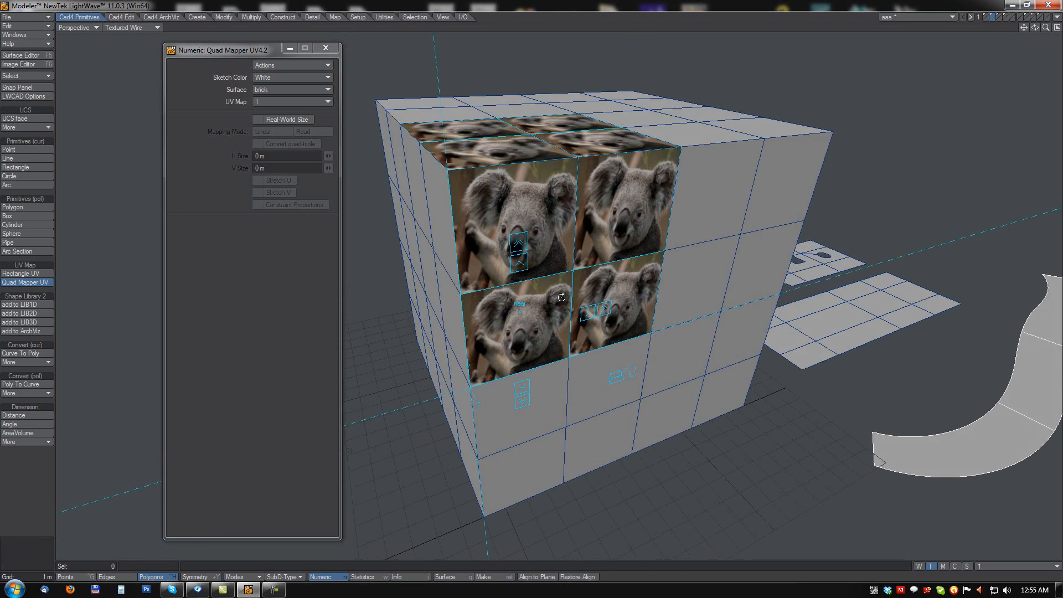
# Extend the mapping one more column right and wrap it upward all the way around the cube
pyautogui.click(588, 316)
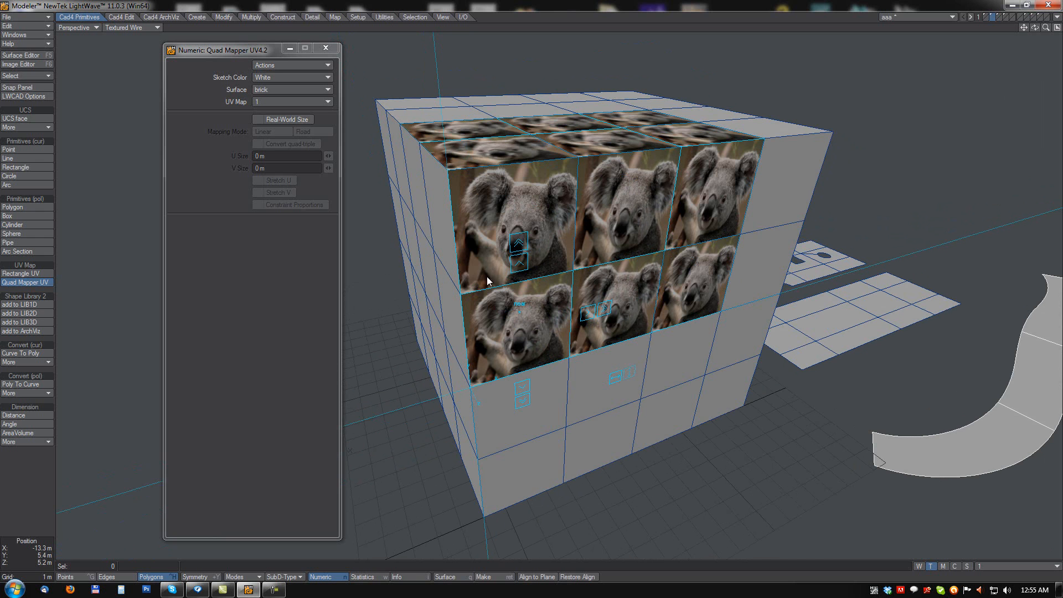
pyautogui.click(520, 244)
pyautogui.keyDown('alt'); pyautogui.moveTo(514, 288); pyautogui.dragTo(627, 142); pyautogui.keyUp('alt')
pyautogui.keyDown('alt'); pyautogui.moveTo(597, 315); pyautogui.dragTo(589, 250); pyautogui.keyUp('alt')
pyautogui.keyDown('alt'); pyautogui.moveTo(542, 284); pyautogui.dragTo(528, 348); pyautogui.keyUp('alt')
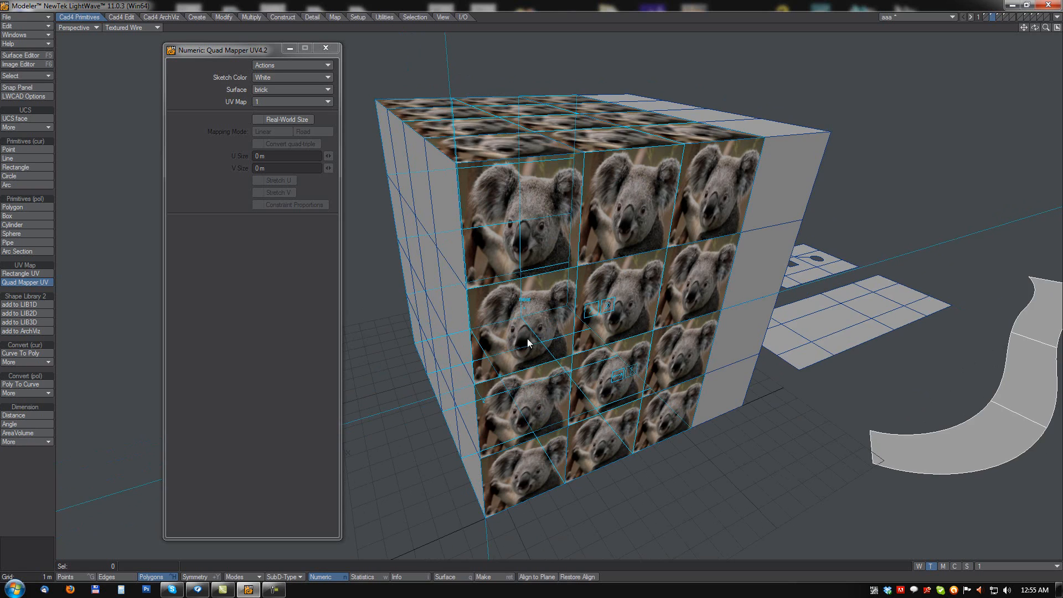
pyautogui.keyDown('alt'); pyautogui.moveTo(534, 340); pyautogui.dragTo(528, 335); pyautogui.keyUp('alt')
pyautogui.moveTo(615, 237)
pyautogui.keyDown('alt'); pyautogui.mouseDown()
pyautogui.moveTo(588, 243)
pyautogui.moveTo(589, 228)
pyautogui.mouseUp(); pyautogui.keyUp('alt')
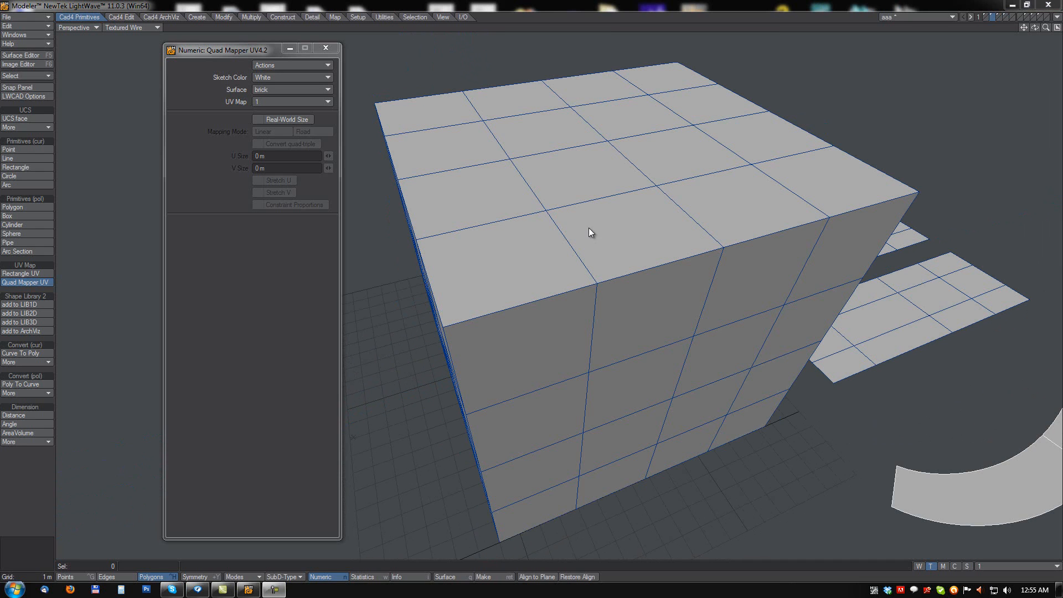
# Enable Real-World Size for the mapping, try the Road mode, and set the mapping mode to Linear
pyautogui.click(257, 119)
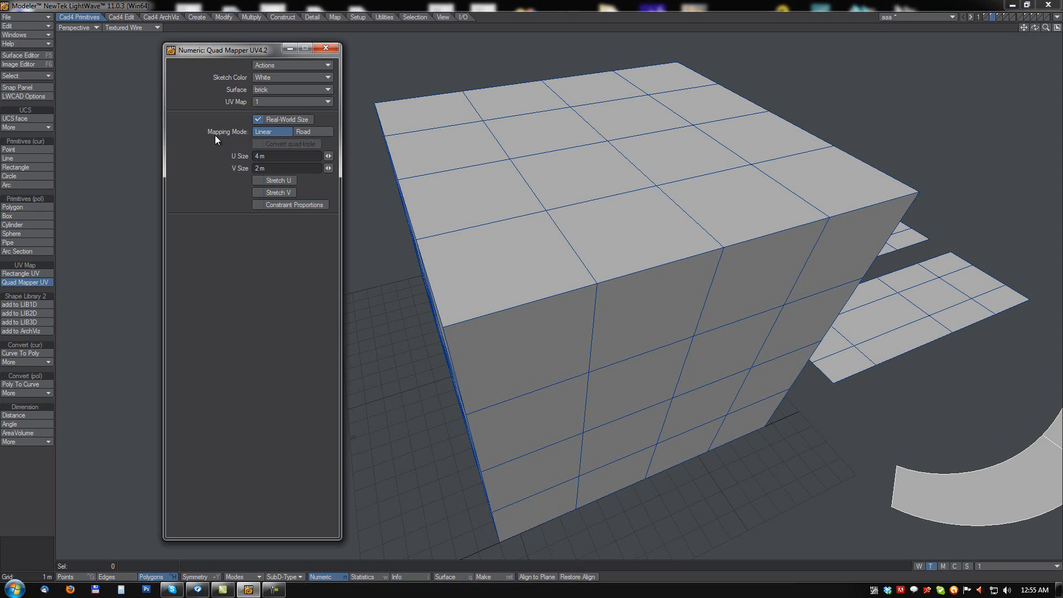
pyautogui.click(310, 131)
pyautogui.click(258, 131)
pyautogui.click(308, 132)
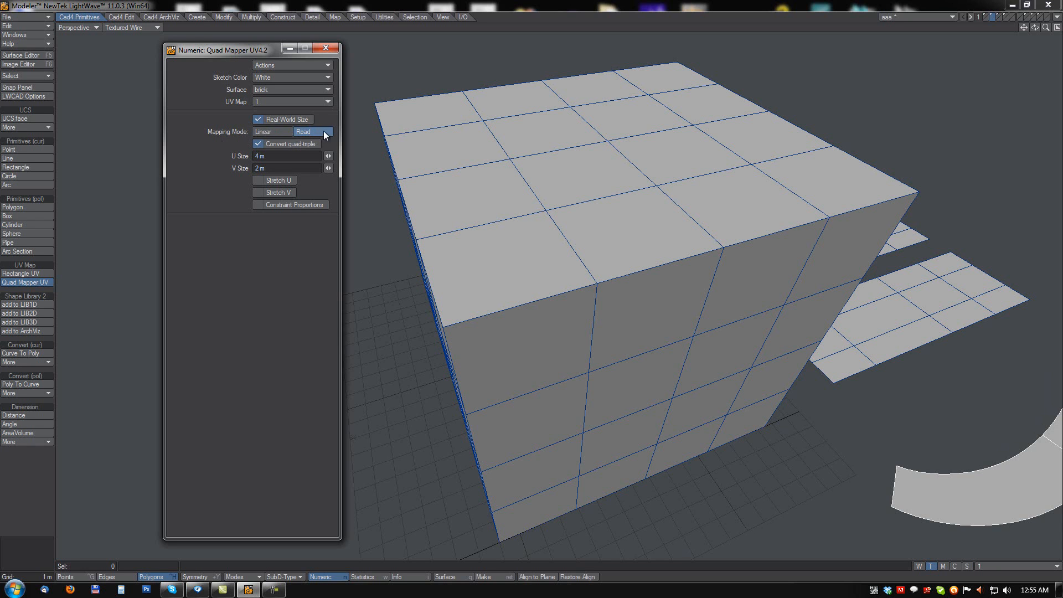
pyautogui.click(266, 133)
# Map the upper-left quad of the cube's front, extending it two rows onto the top face and two columns right
pyautogui.click(513, 361)
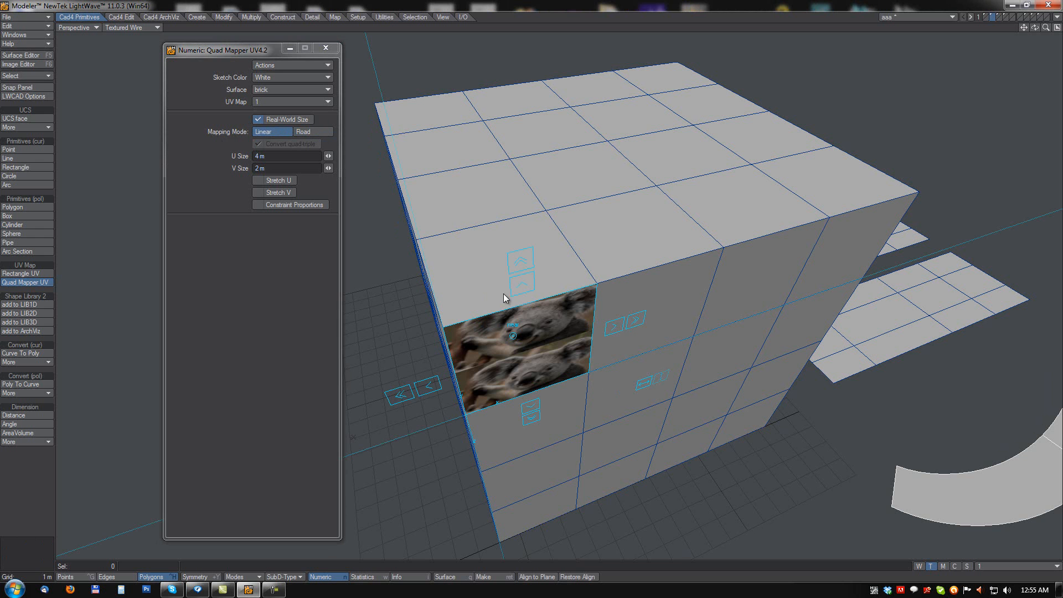
pyautogui.click(523, 283)
pyautogui.click(523, 283)
pyautogui.click(611, 327)
pyautogui.click(610, 328)
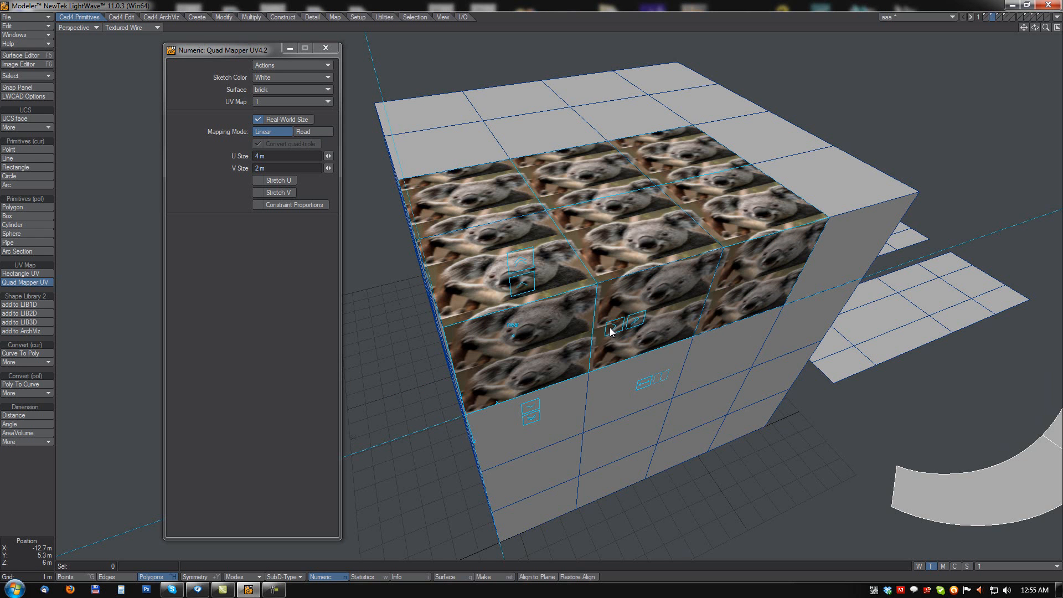
pyautogui.keyDown('alt'); pyautogui.moveTo(638, 321); pyautogui.dragTo(628, 363); pyautogui.keyUp('alt')
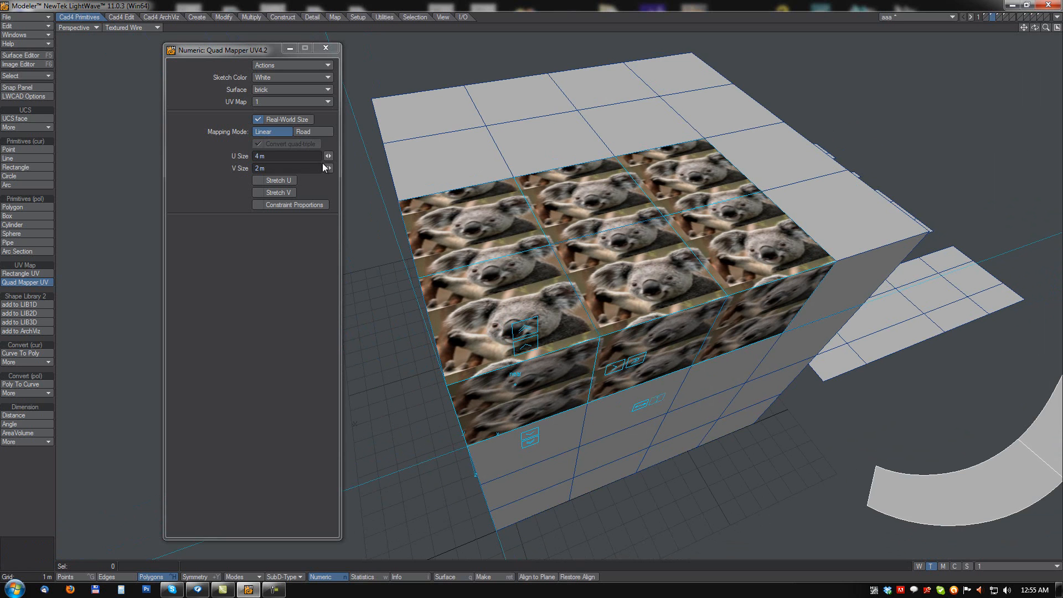
# Set the texture's U size to 4.05 m and its V size to 5.88 m
pyautogui.moveTo(328, 155); pyautogui.dragTo(83, 248)
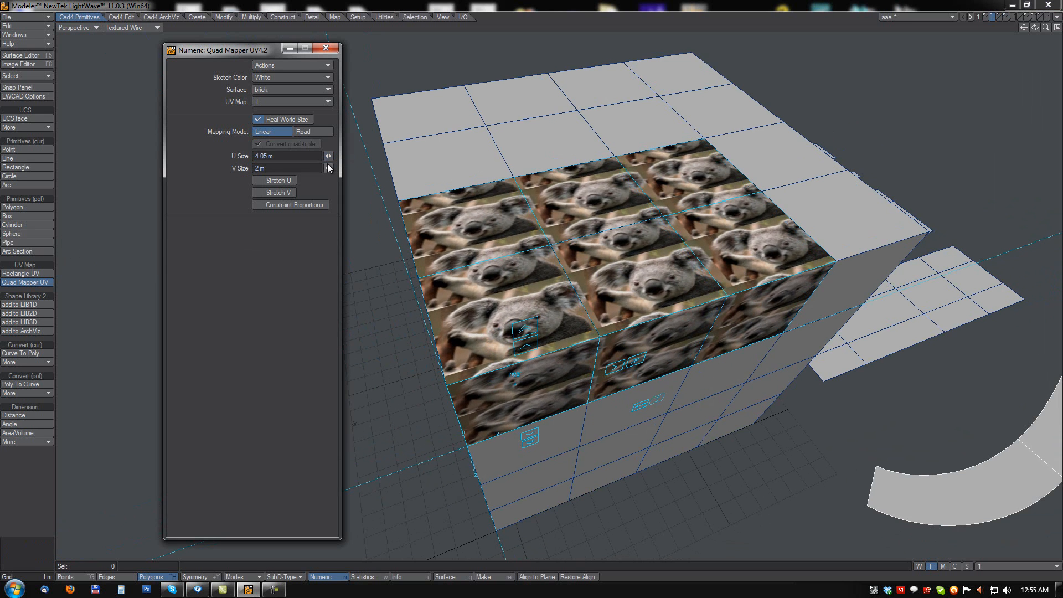
pyautogui.moveTo(328, 167); pyautogui.dragTo(95, 248)
pyautogui.keyDown('alt'); pyautogui.moveTo(595, 244); pyautogui.dragTo(691, 340); pyautogui.keyUp('alt')
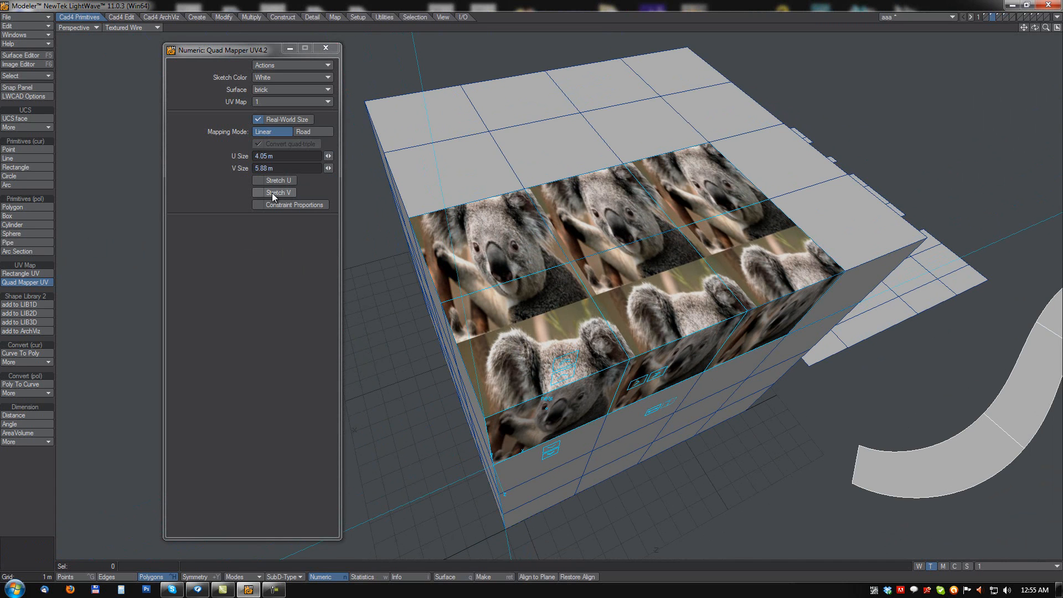
# Stretch the texture across the whole mapped area in both U and V
pyautogui.click(258, 180)
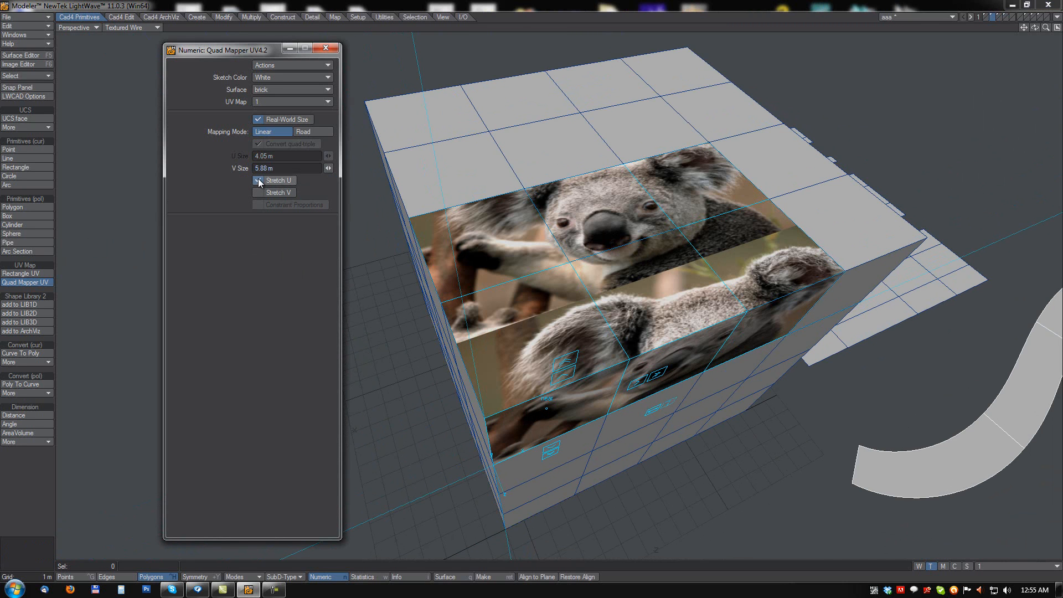
pyautogui.click(258, 193)
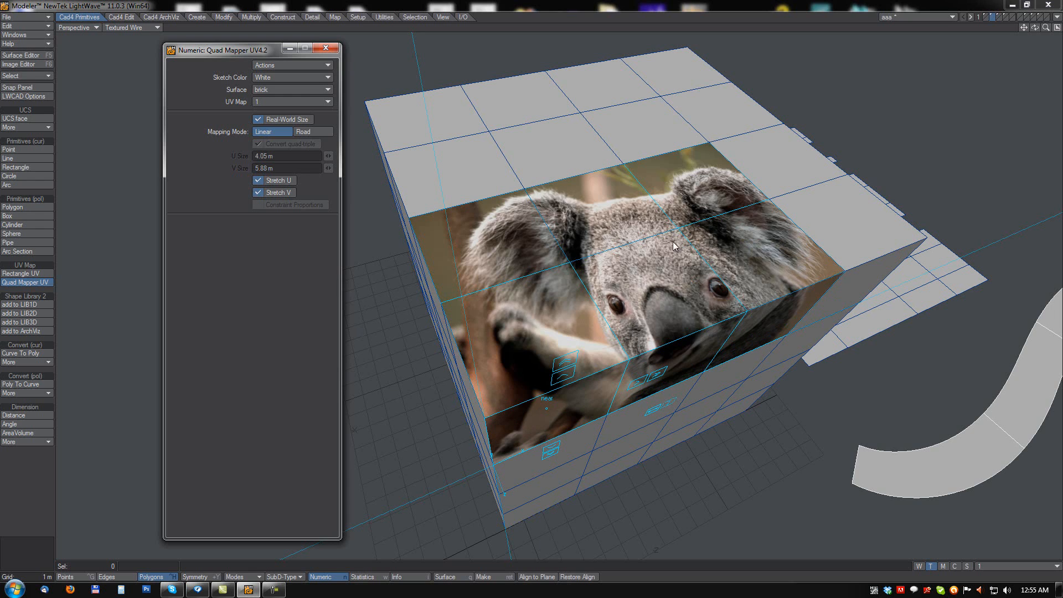
pyautogui.moveTo(653, 310)
pyautogui.keyDown('alt'); pyautogui.mouseDown()
pyautogui.moveTo(663, 245)
pyautogui.moveTo(669, 308)
pyautogui.mouseUp(); pyautogui.keyUp('alt')
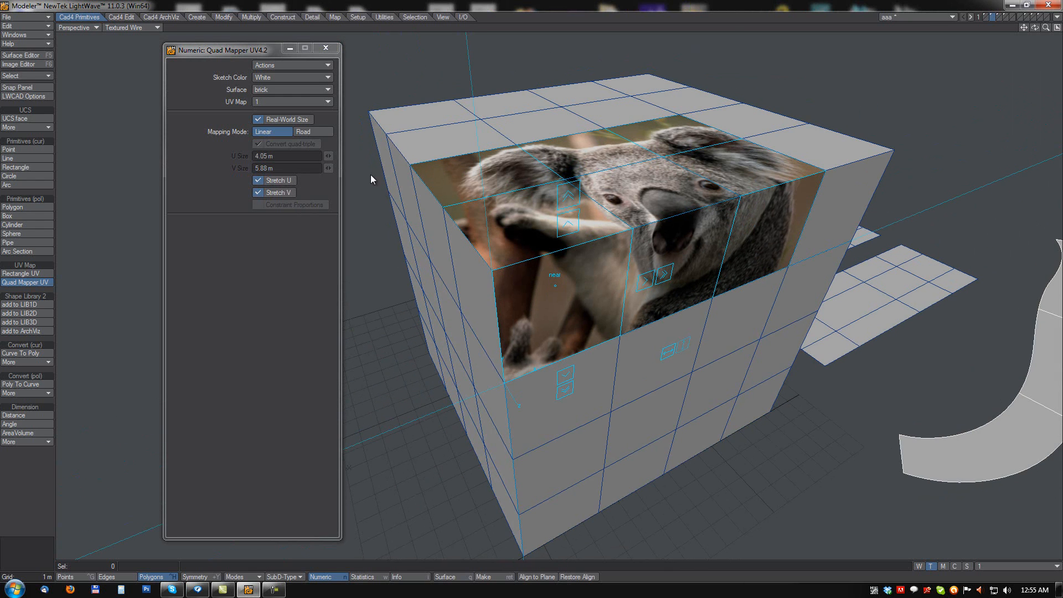
pyautogui.keyDown('alt'); pyautogui.moveTo(709, 208); pyautogui.dragTo(701, 248); pyautogui.keyUp('alt')
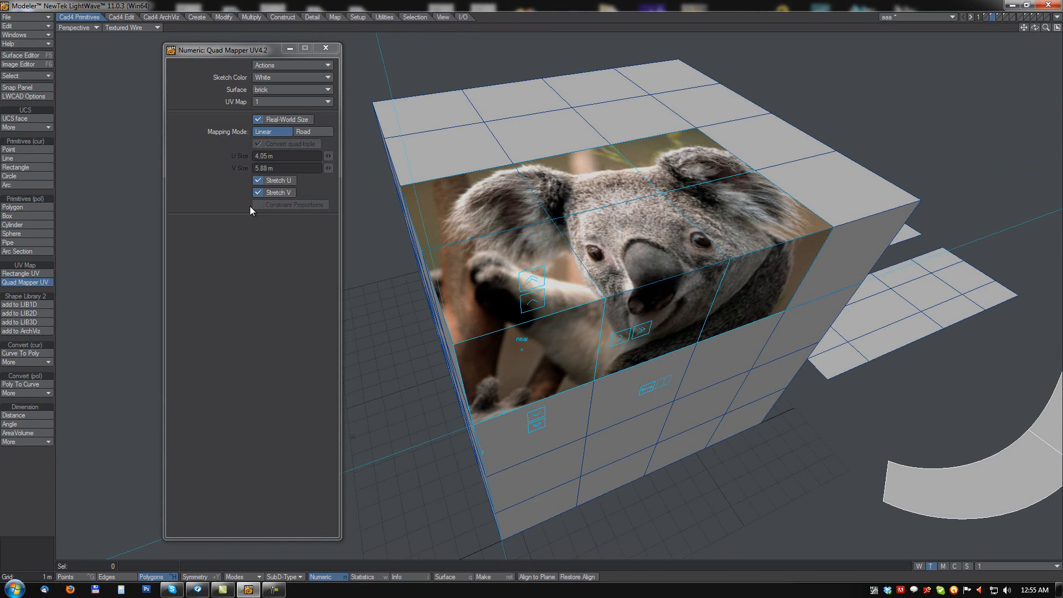
# Turn off Stretch U and Stretch V and enable Constraint Proportions
pyautogui.click(256, 193)
pyautogui.click(256, 193)
pyautogui.click(257, 180)
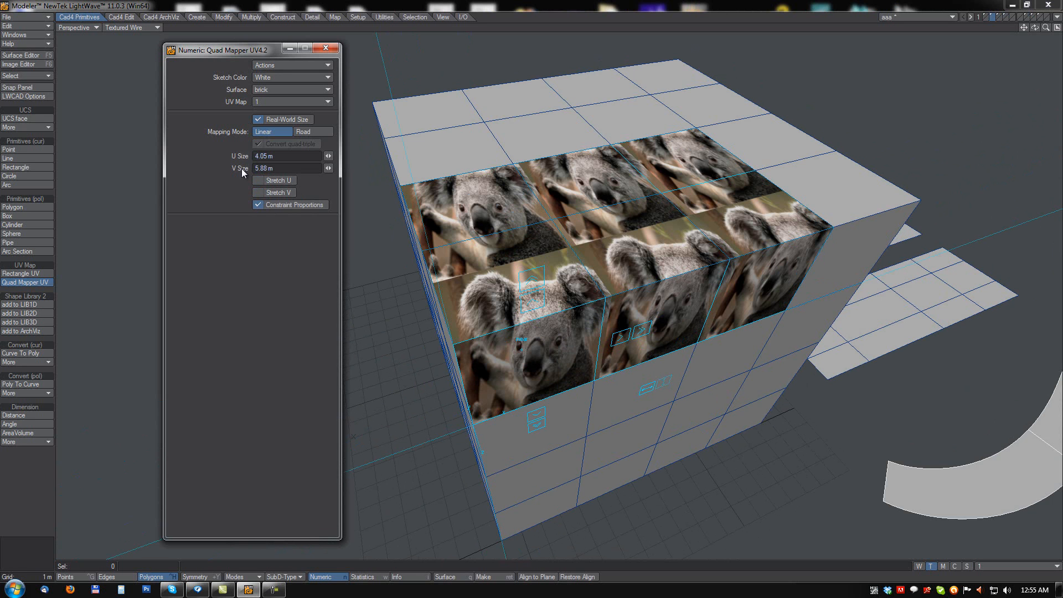
# Scale the texture proportionally by changing the U size to 3.92 m, then adjust the U size once more
pyautogui.moveTo(328, 156); pyautogui.dragTo(471, 157)
pyautogui.moveTo(133, 249); pyautogui.dragTo(94, 248)
pyautogui.keyDown('alt'); pyautogui.moveTo(572, 311); pyautogui.dragTo(483, 254); pyautogui.keyUp('alt')
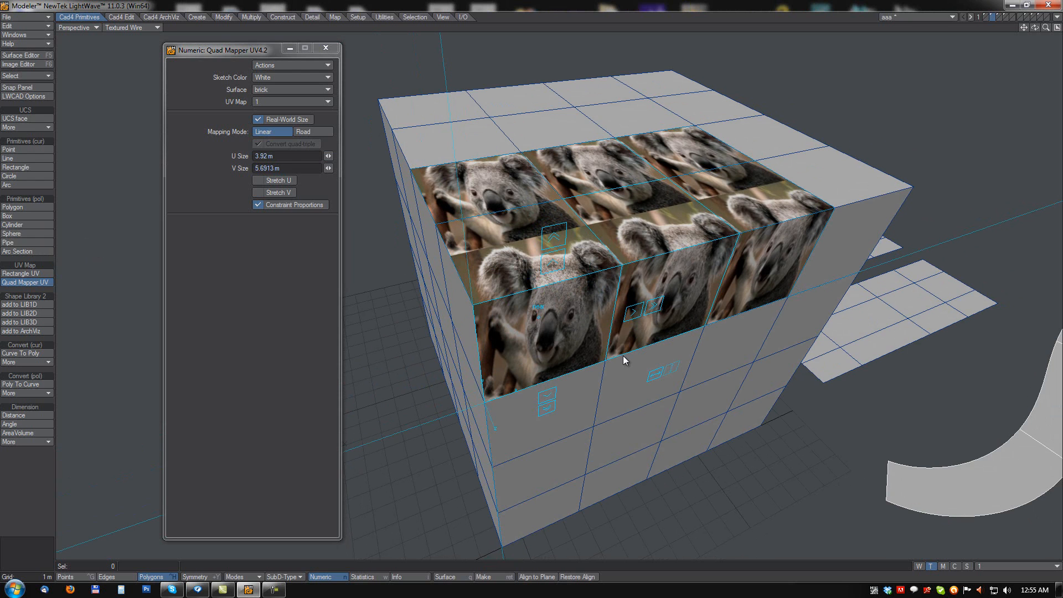
pyautogui.moveTo(329, 155); pyautogui.dragTo(96, 248)
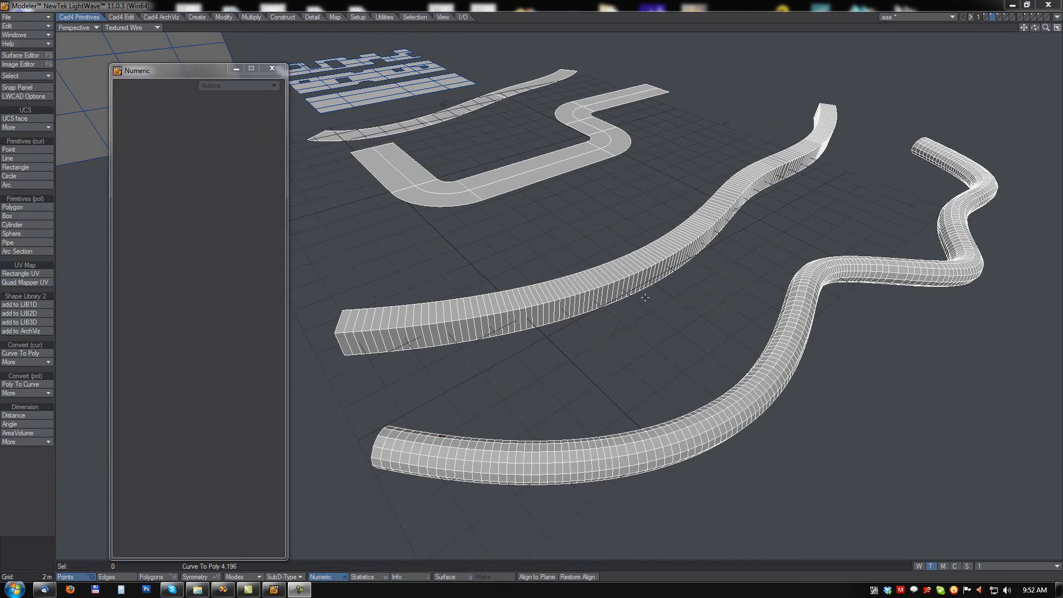
# Start Quad Mapper UV on a quad at the near end of the round pipe and extend the mapping around its circumference
pyautogui.keyDown('alt'); pyautogui.moveTo(461, 402); pyautogui.dragTo(607, 283); pyautogui.keyUp('alt')
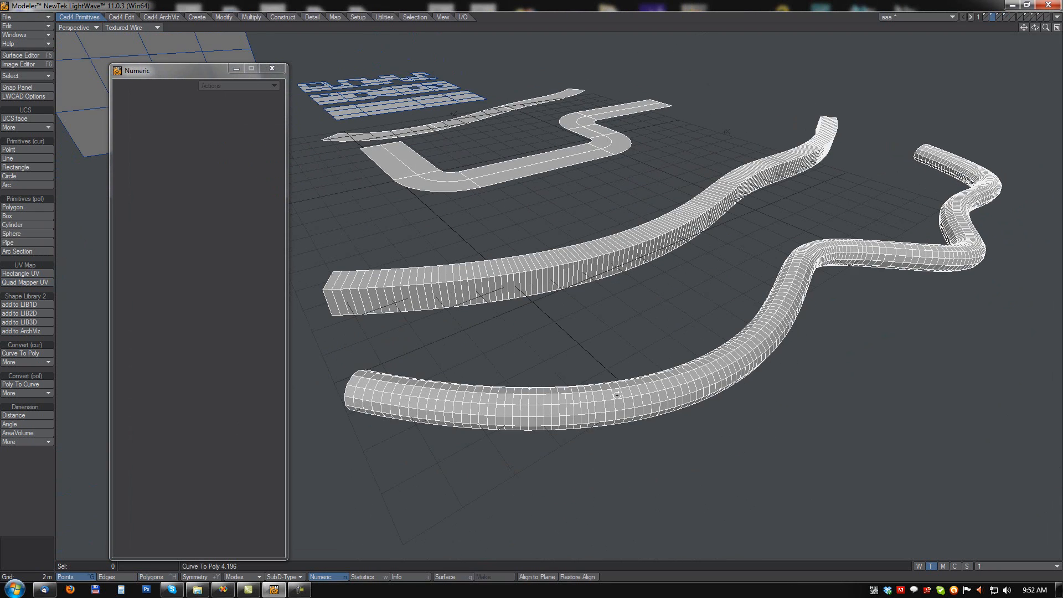
pyautogui.keyDown('alt'); pyautogui.moveTo(627, 412); pyautogui.dragTo(613, 364); pyautogui.keyUp('alt')
pyautogui.click(24, 281)
pyautogui.keyDown('alt'); pyautogui.moveTo(686, 382); pyautogui.dragTo(713, 369); pyautogui.keyUp('alt')
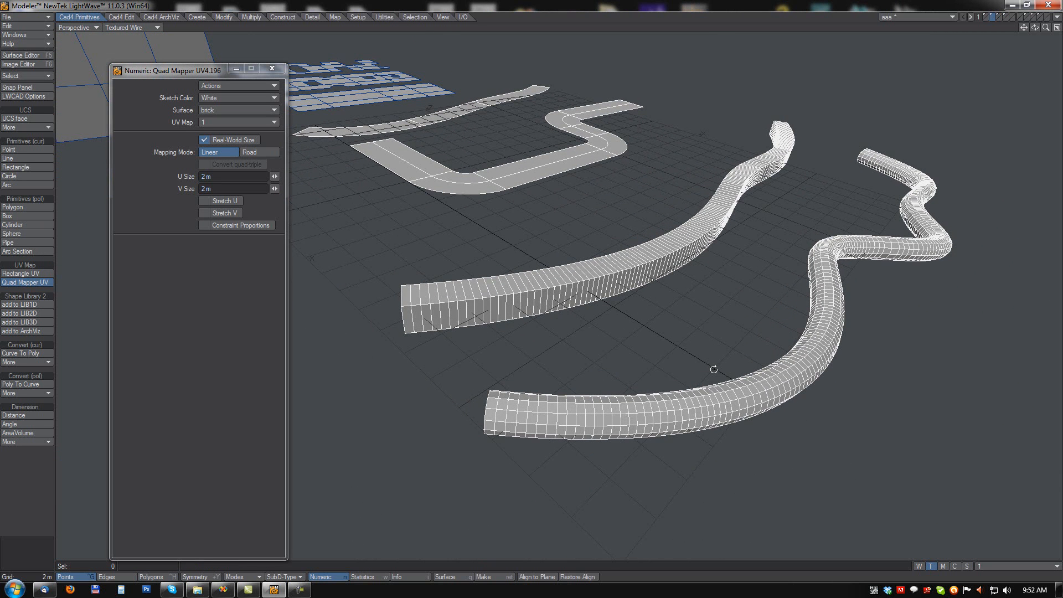
pyautogui.click(492, 415)
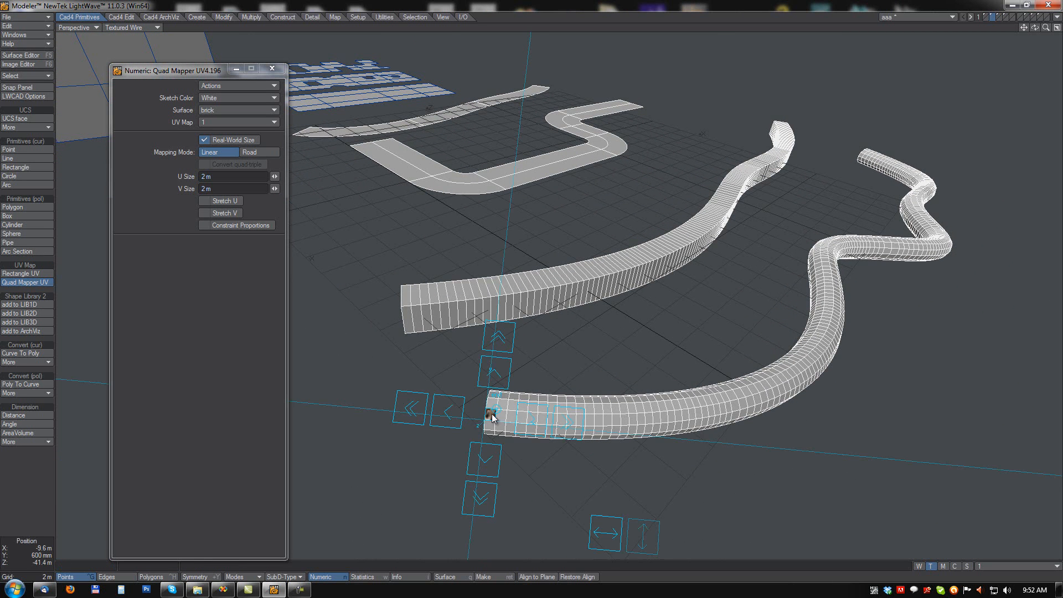
pyautogui.click(498, 334)
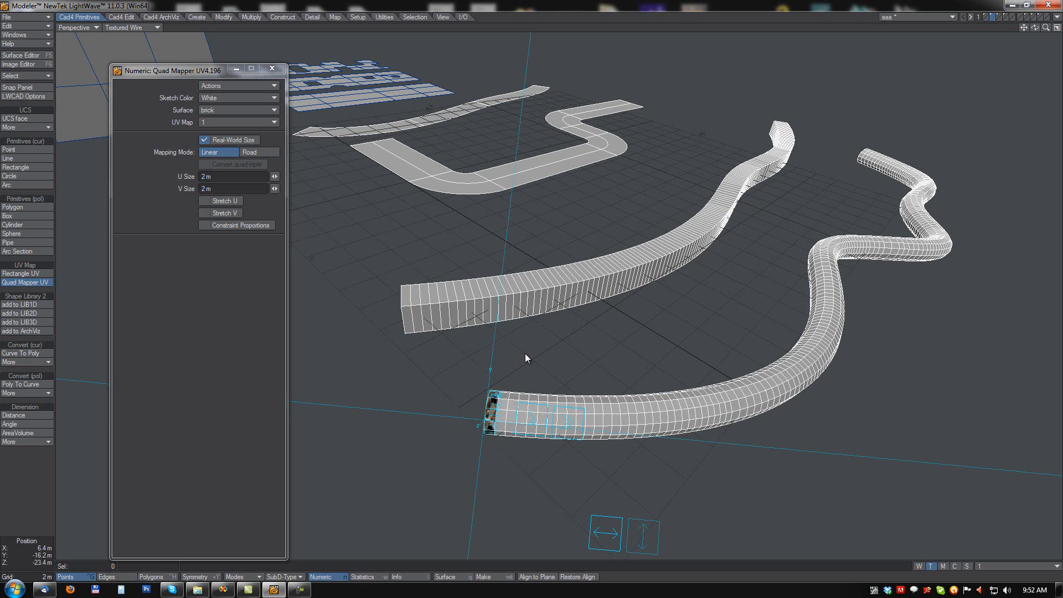
# Extend the mapping along the round pipe's full length and set its surface to wood_wall_out
pyautogui.click(575, 428)
pyautogui.keyDown('alt'); pyautogui.moveTo(679, 327); pyautogui.dragTo(649, 329); pyautogui.keyUp('alt')
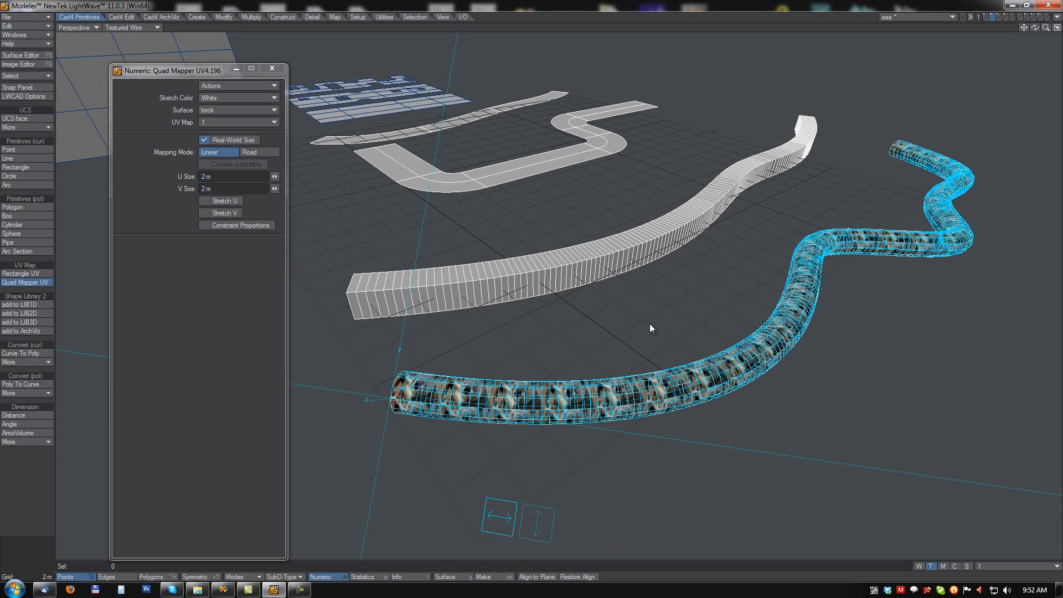
pyautogui.click(204, 109)
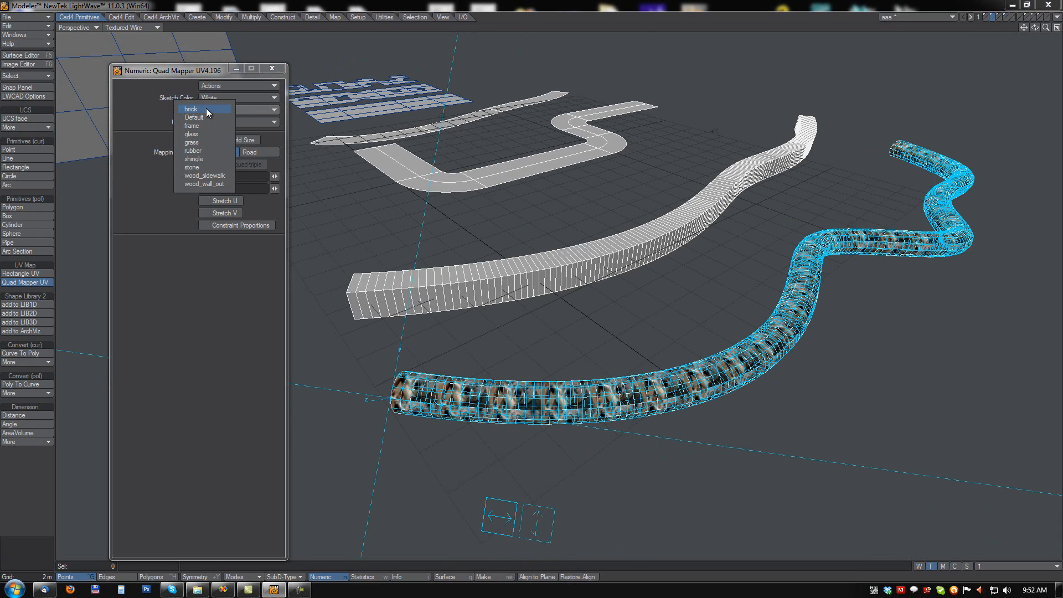
pyautogui.click(200, 184)
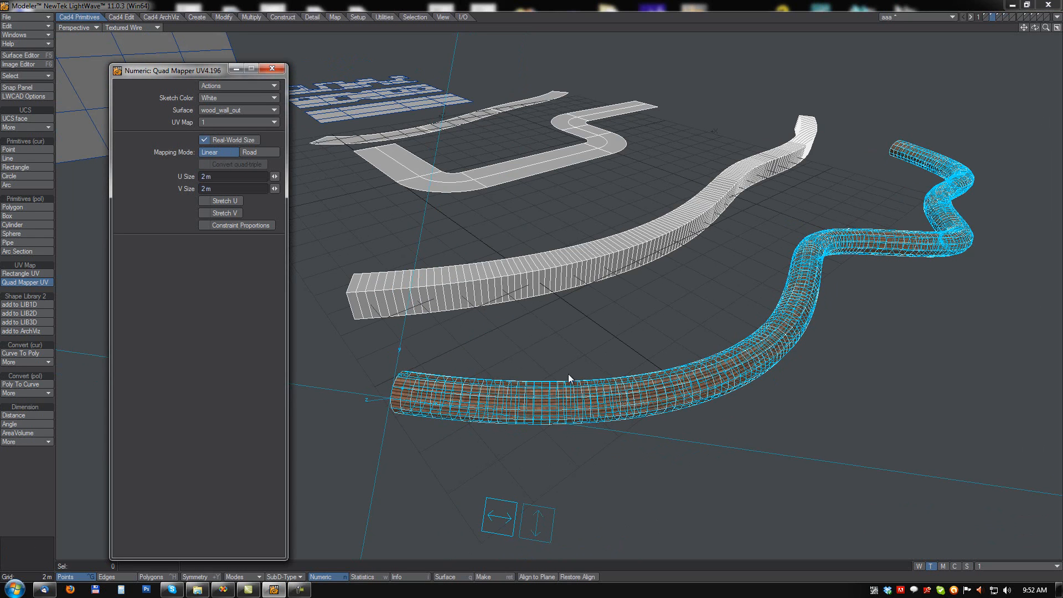
pyautogui.keyDown('alt'); pyautogui.moveTo(665, 342); pyautogui.dragTo(648, 371); pyautogui.keyUp('alt')
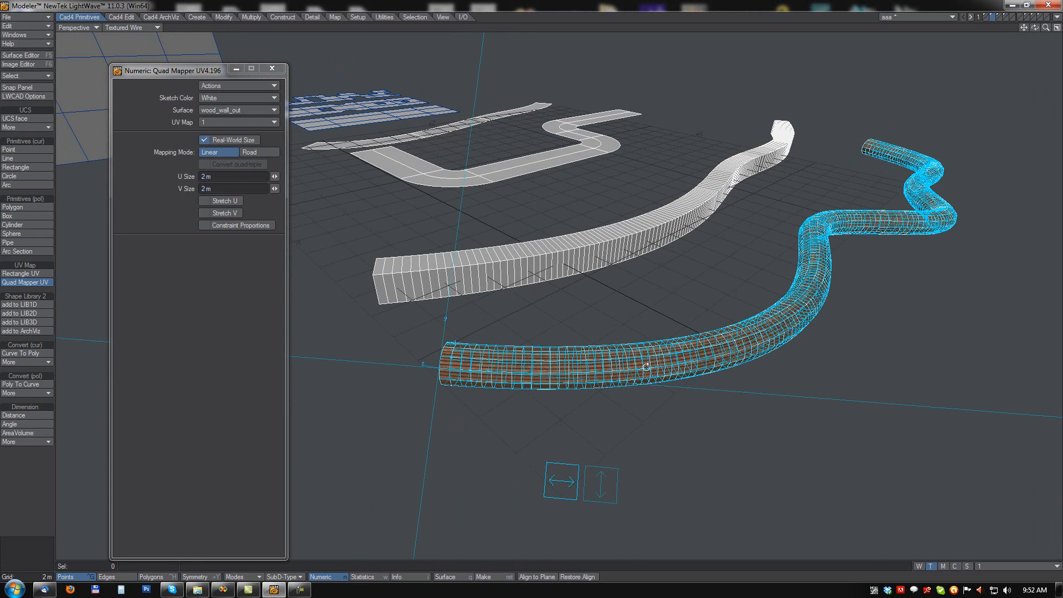
pyautogui.press('space')
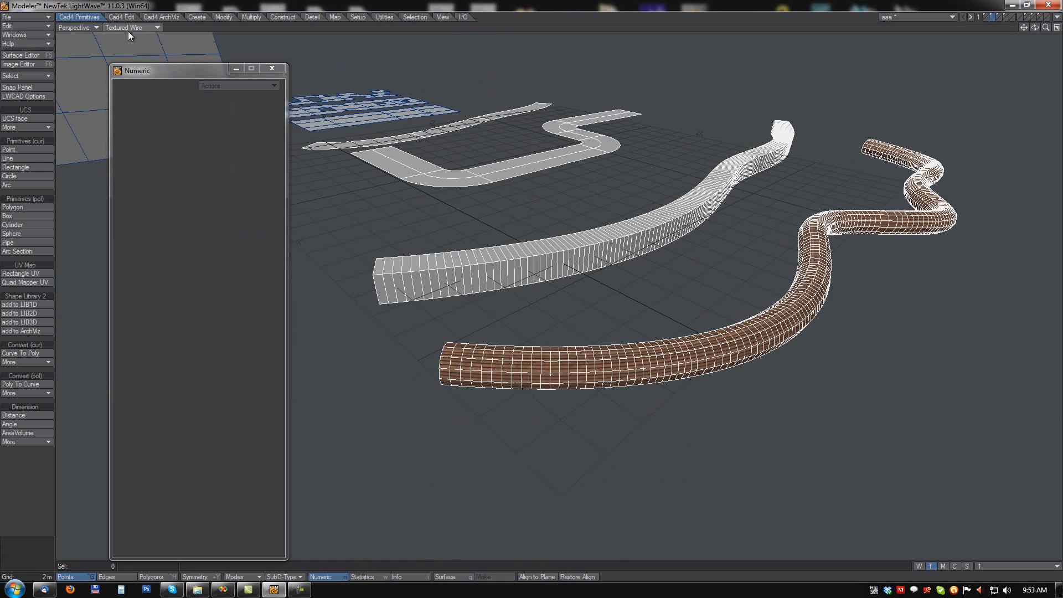
# Switch the viewport shading to Texture and inspect the wood on the round pipe
pyautogui.click(130, 30)
pyautogui.click(117, 79)
pyautogui.moveTo(626, 327)
pyautogui.keyDown('alt'); pyautogui.mouseDown()
pyautogui.moveTo(637, 336)
pyautogui.moveTo(546, 363)
pyautogui.moveTo(550, 289)
pyautogui.moveTo(565, 351)
pyautogui.moveTo(716, 337)
pyautogui.moveTo(641, 340)
pyautogui.moveTo(655, 349)
pyautogui.moveTo(543, 314)
pyautogui.mouseUp(); pyautogui.keyUp('alt')
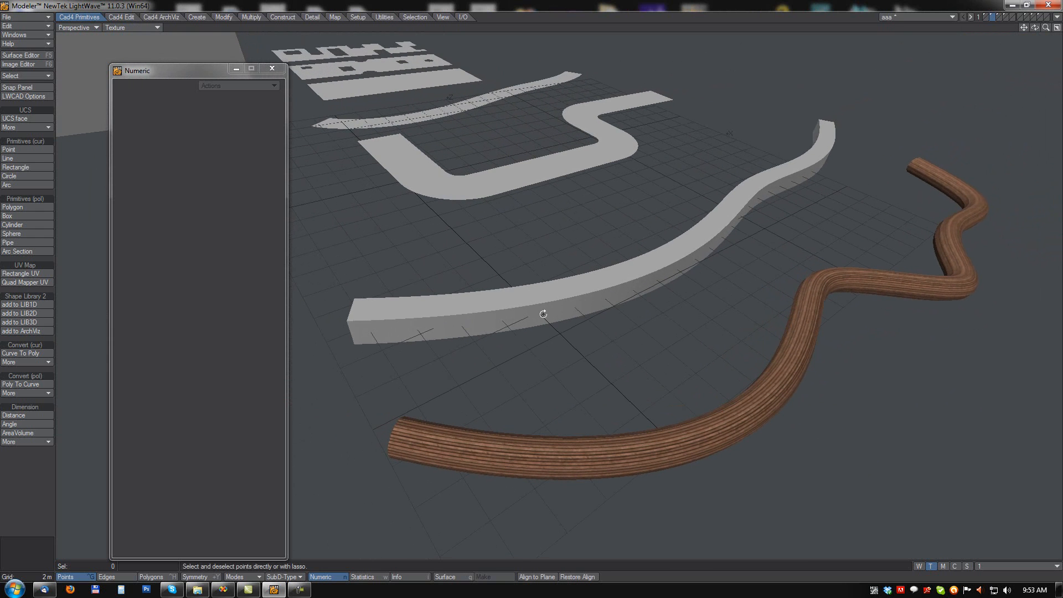
# Map the square pipe with wood_wall_out from a side quad at its near end, around its profile and along its length
pyautogui.click(35, 283)
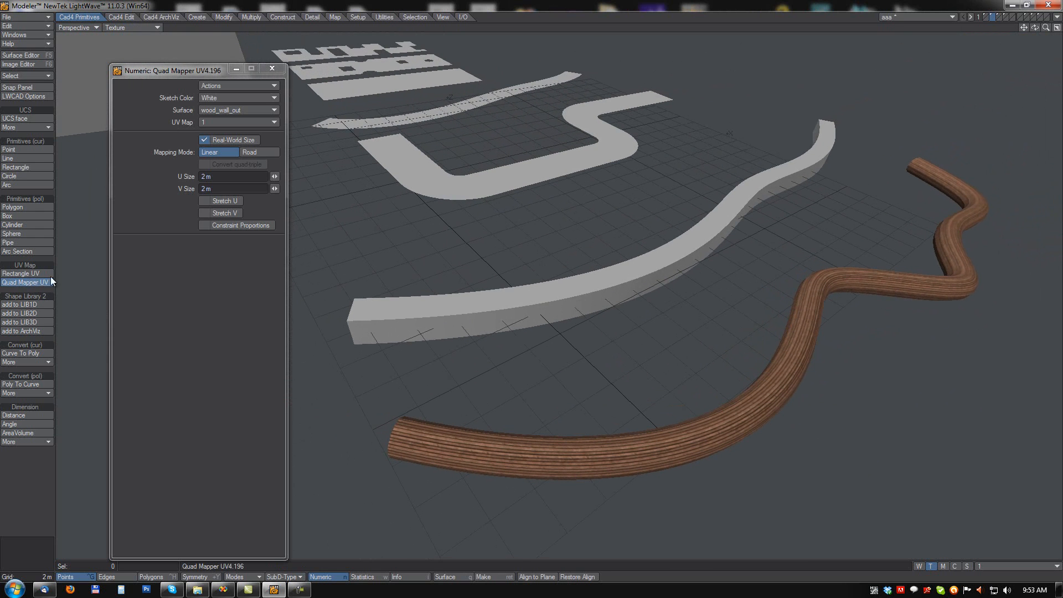
pyautogui.click(351, 332)
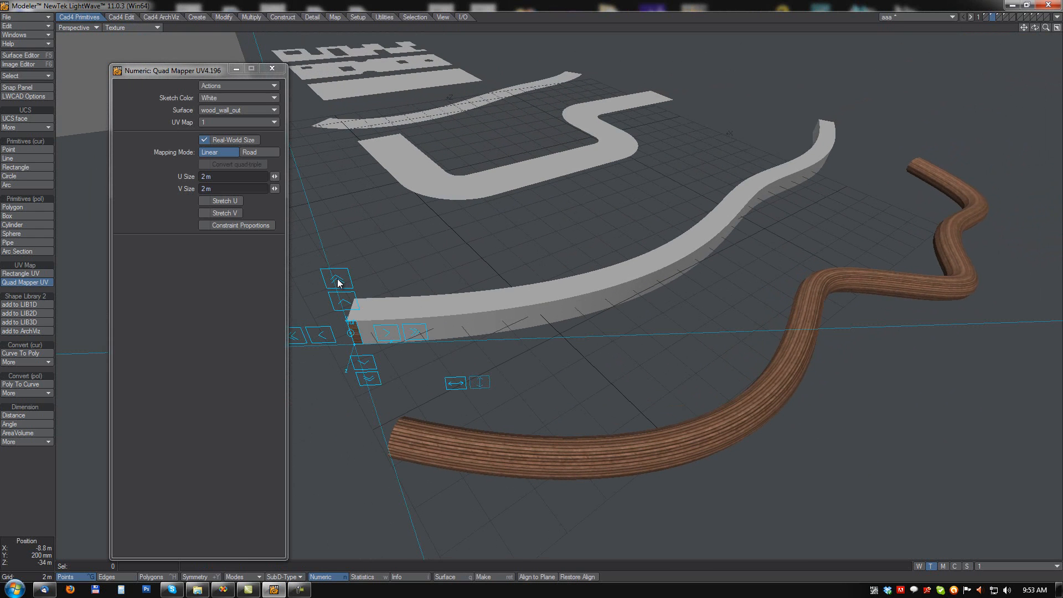
pyautogui.click(417, 333)
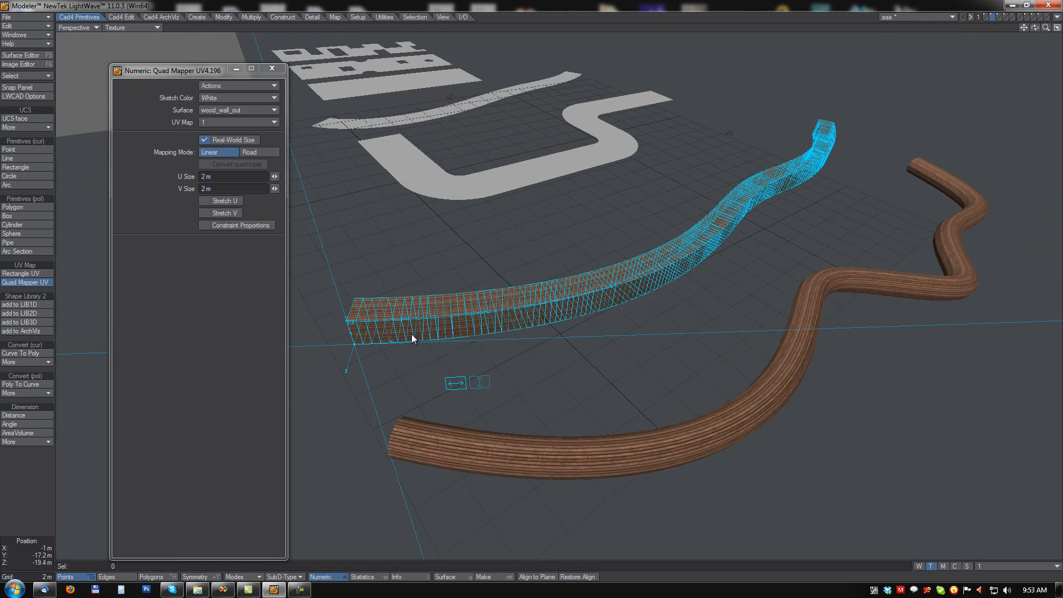
pyautogui.press('Return')
# Map the solid panel without cutouts with wood_wall_out, extending from its corner quad along the edge row and across all rows
pyautogui.keyDown('alt'); pyautogui.moveTo(647, 200); pyautogui.dragTo(529, 382); pyautogui.keyUp('alt')
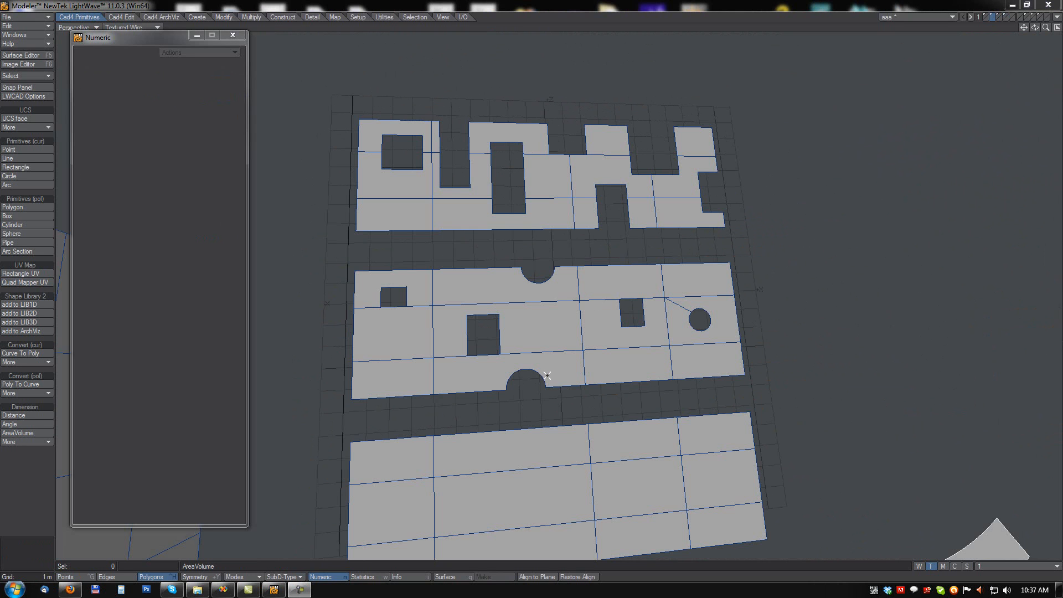
pyautogui.keyDown('alt'); pyautogui.moveTo(563, 327); pyautogui.dragTo(548, 321); pyautogui.keyUp('alt')
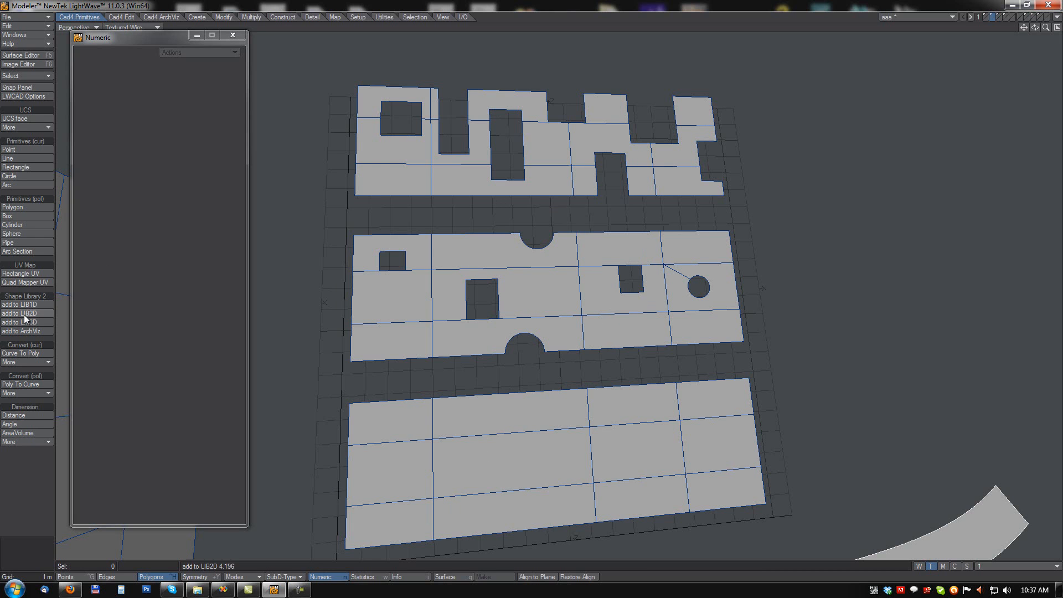
pyautogui.click(9, 283)
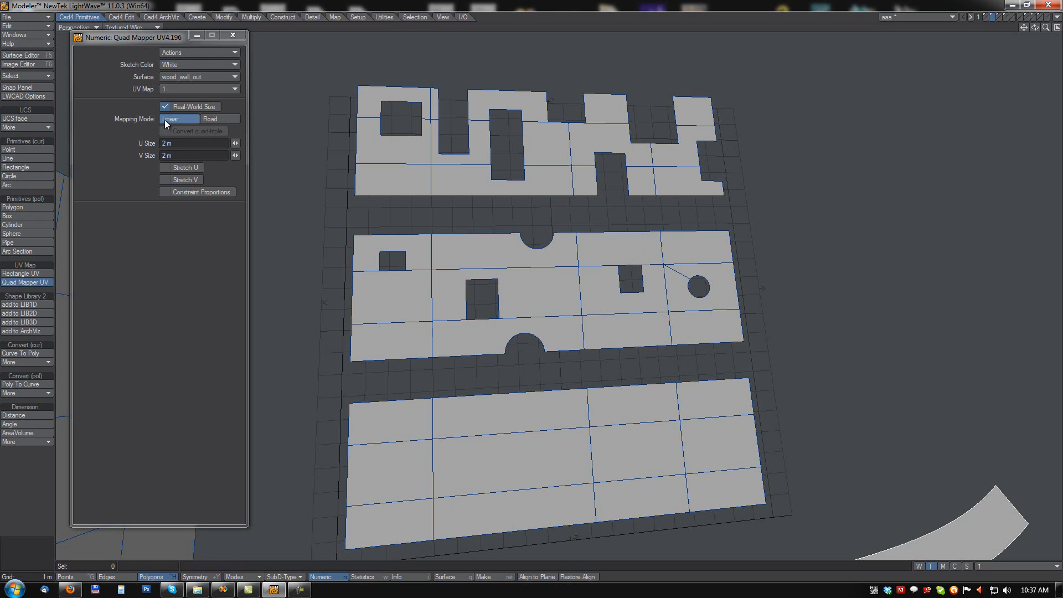
pyautogui.click(392, 525)
pyautogui.click(463, 518)
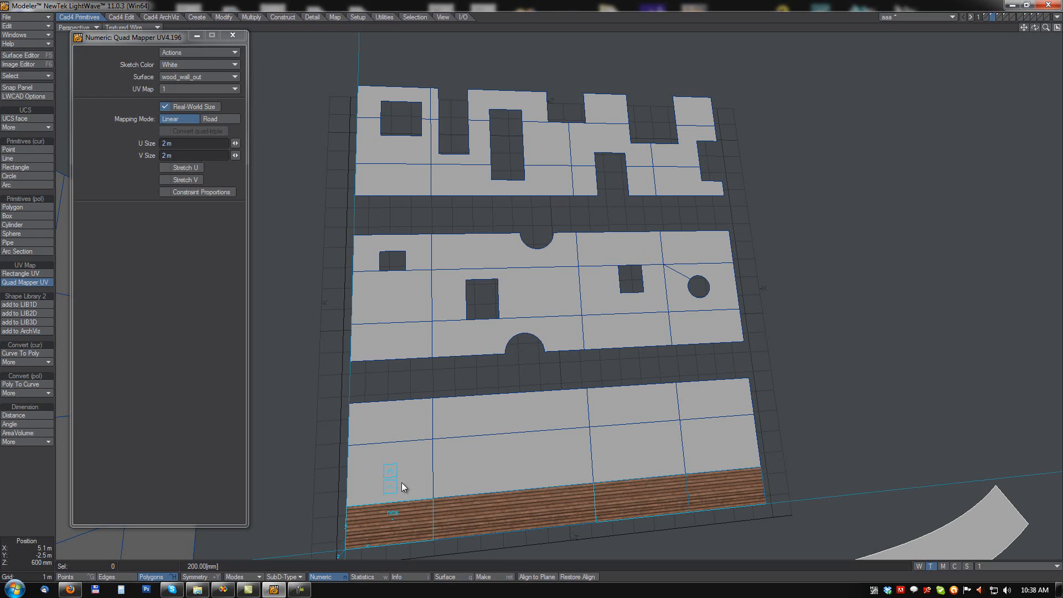
pyautogui.click(391, 473)
# Map the middle panel with the round and rectangular cutouts, extending the mapping along its edge row and across all rows
pyautogui.keyDown('alt'); pyautogui.moveTo(558, 467); pyautogui.dragTo(545, 442); pyautogui.keyUp('alt')
pyautogui.click(417, 383)
pyautogui.click(384, 328)
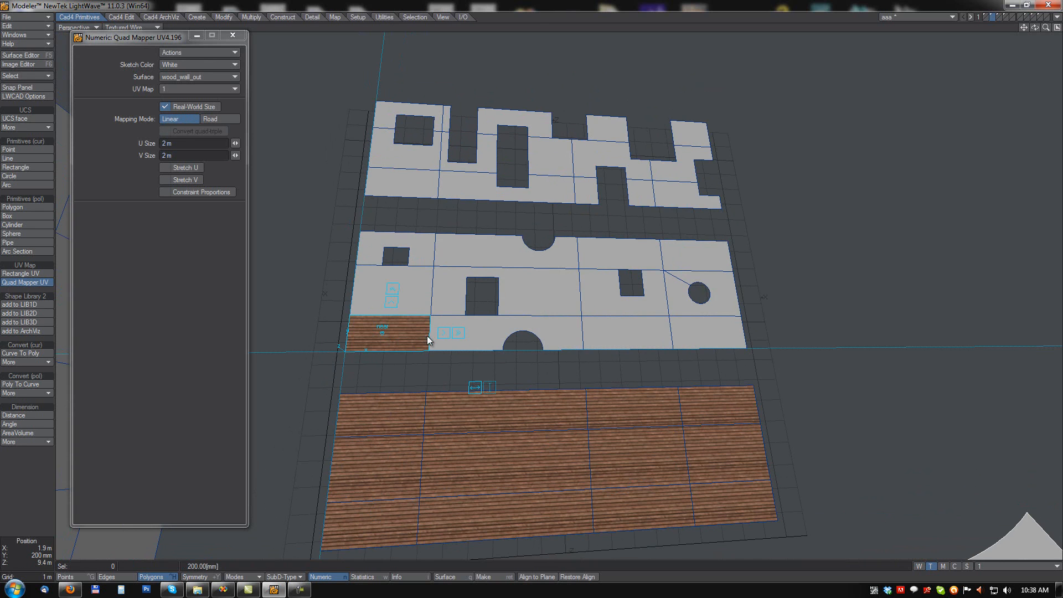
pyautogui.click(460, 334)
pyautogui.click(392, 290)
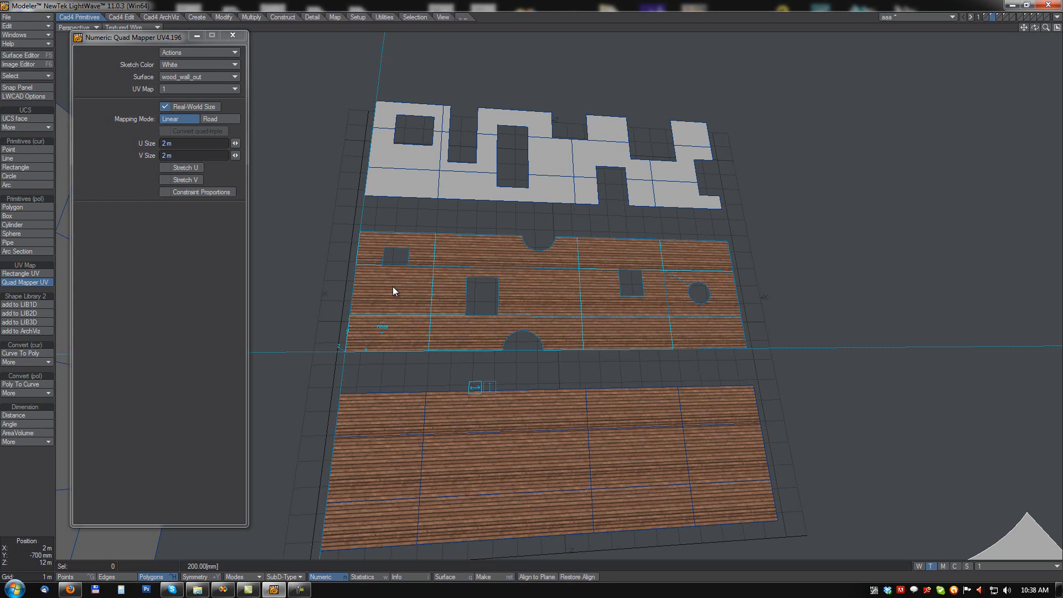
# Map the heavily notched panel from its corner quad, extending over the adjoining polygon with the square hole and sideways along the row
pyautogui.keyDown('alt'); pyautogui.moveTo(515, 292); pyautogui.dragTo(469, 334); pyautogui.keyUp('alt')
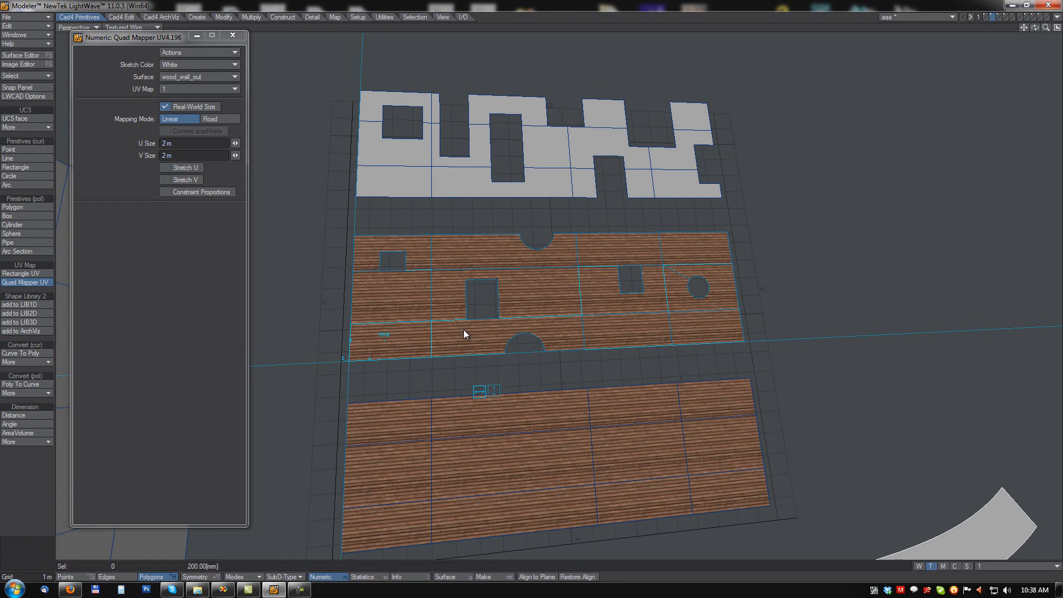
pyautogui.keyDown('alt'); pyautogui.moveTo(512, 161); pyautogui.dragTo(503, 267); pyautogui.keyUp('alt')
pyautogui.moveTo(397, 298)
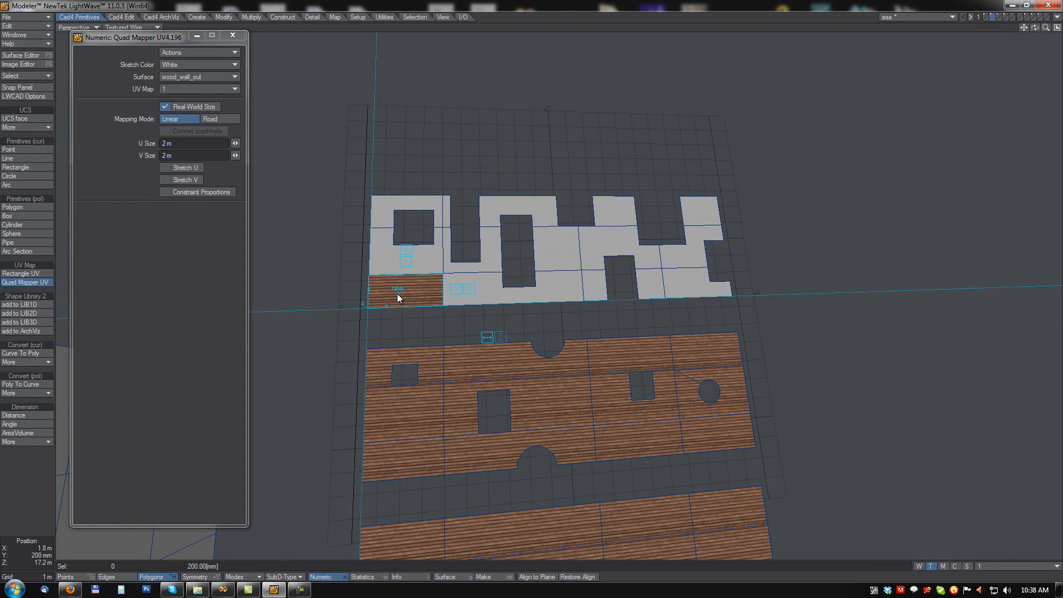
pyautogui.click(409, 253)
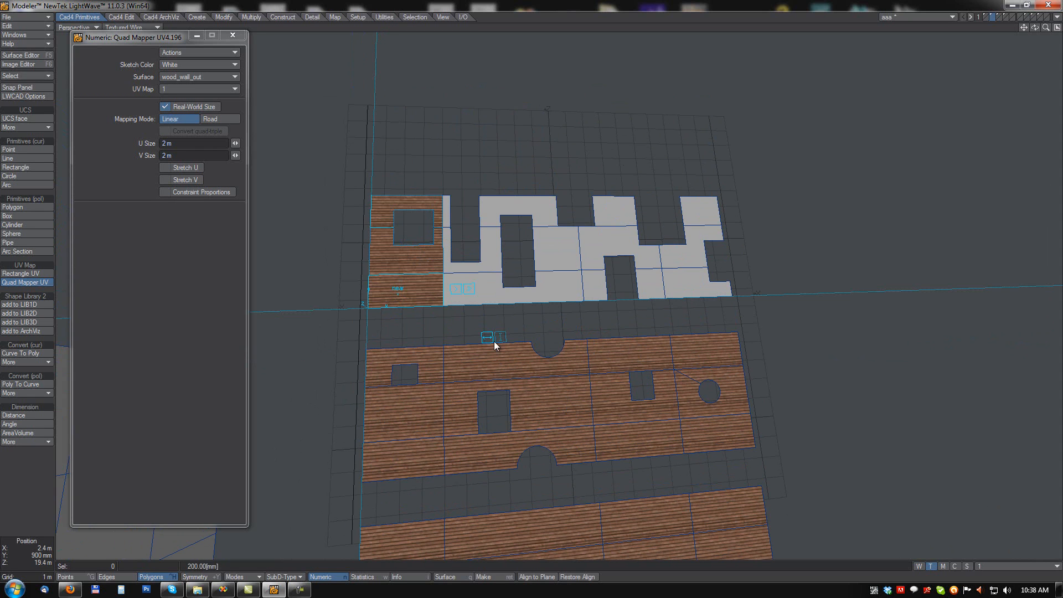
pyautogui.click(456, 290)
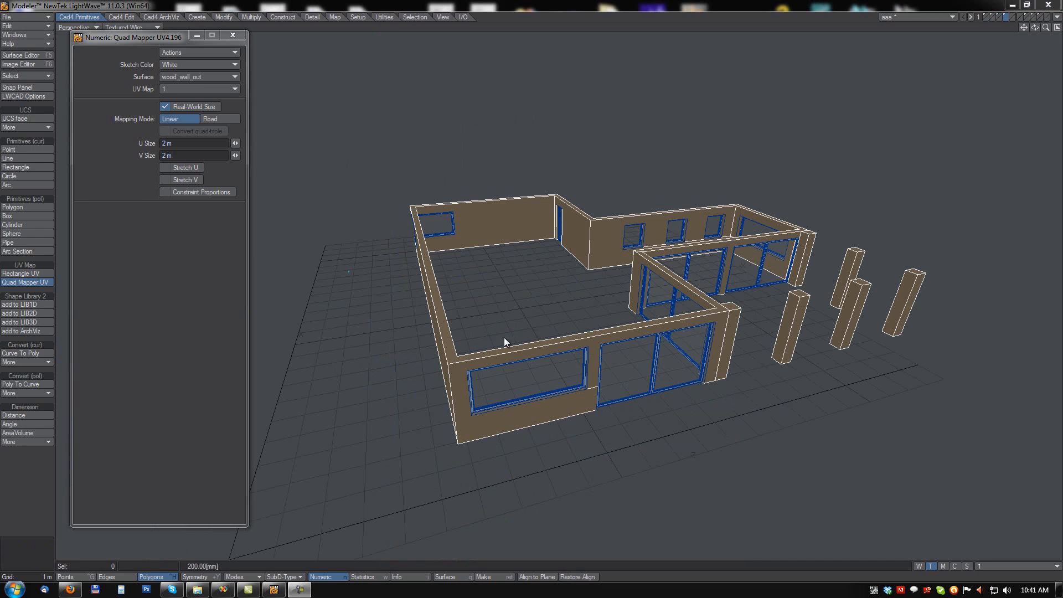
# Map the building's exterior walls with wood_wall_out, starting on the wall with the large window and extending around the outline
pyautogui.keyDown('alt'); pyautogui.moveTo(510, 355); pyautogui.dragTo(538, 335); pyautogui.keyUp('alt')
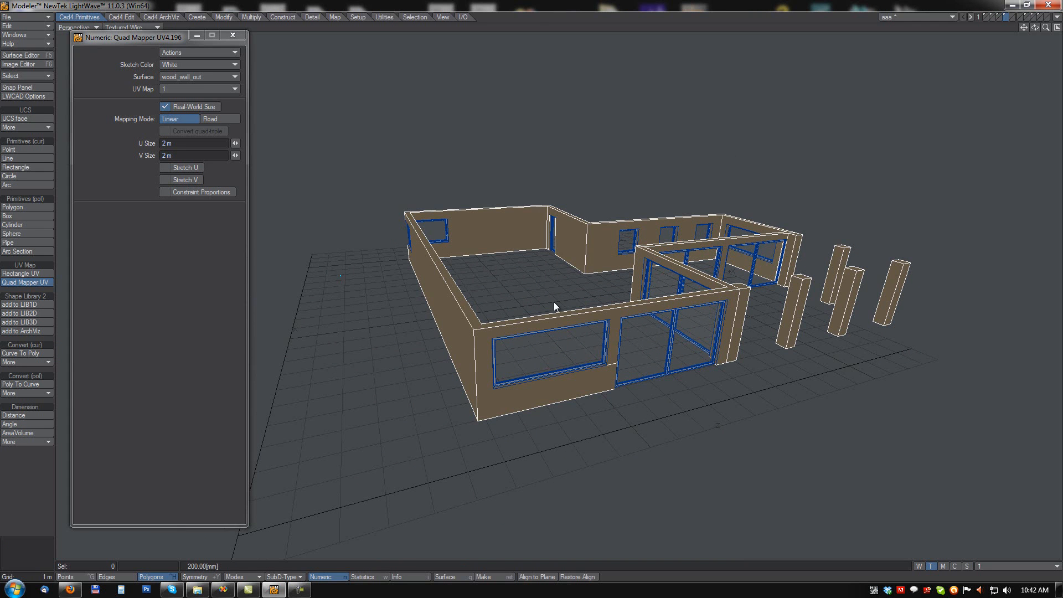
pyautogui.scroll(3, 559, 302)
pyautogui.keyDown('alt'); pyautogui.moveTo(596, 299); pyautogui.dragTo(644, 231); pyautogui.keyUp('alt')
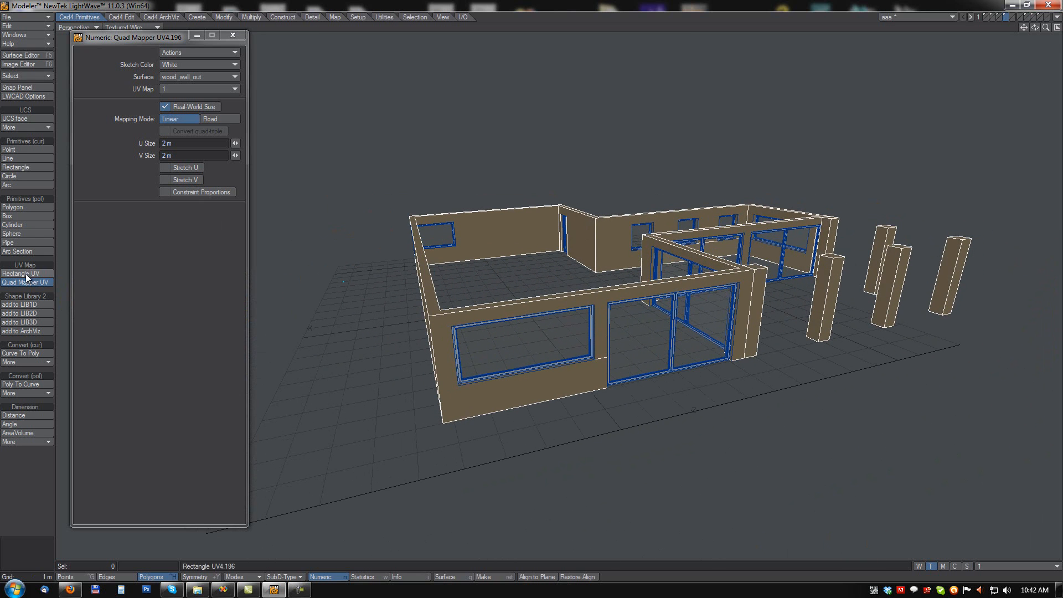
pyautogui.click(458, 400)
pyautogui.keyDown('alt'); pyautogui.moveTo(457, 401); pyautogui.dragTo(601, 330); pyautogui.keyUp('alt')
pyautogui.click(684, 327)
pyautogui.keyDown('alt'); pyautogui.moveTo(734, 315); pyautogui.dragTo(759, 209); pyautogui.keyUp('alt')
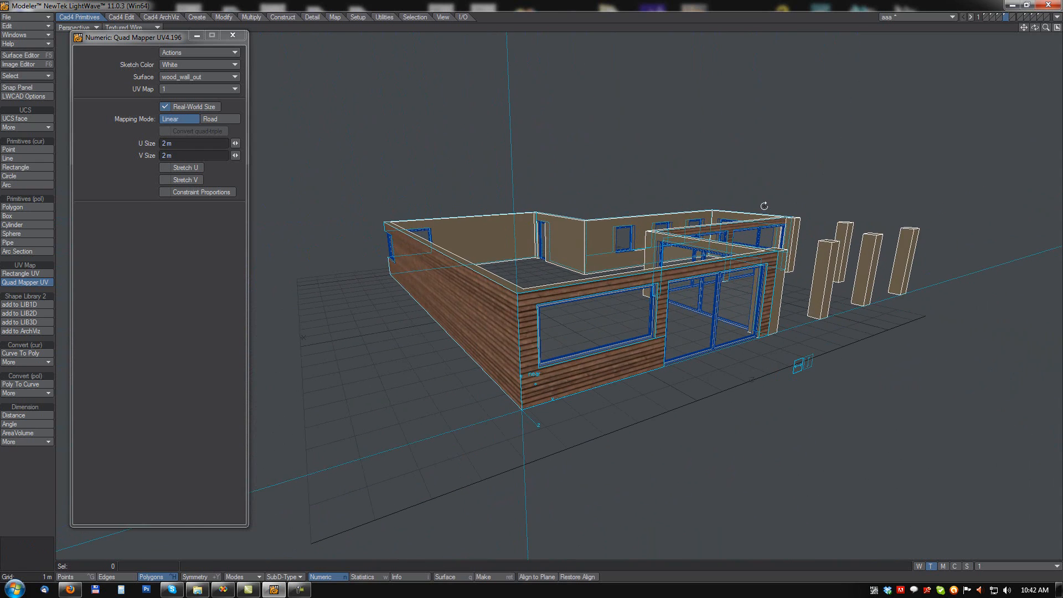
# Map the sides of the four freestanding pillars with wood_wall_out
pyautogui.keyDown('alt'); pyautogui.moveTo(676, 286); pyautogui.dragTo(720, 277); pyautogui.keyUp('alt')
pyautogui.keyDown('alt'); pyautogui.moveTo(562, 201); pyautogui.dragTo(546, 267); pyautogui.keyUp('alt')
pyautogui.click(550, 370)
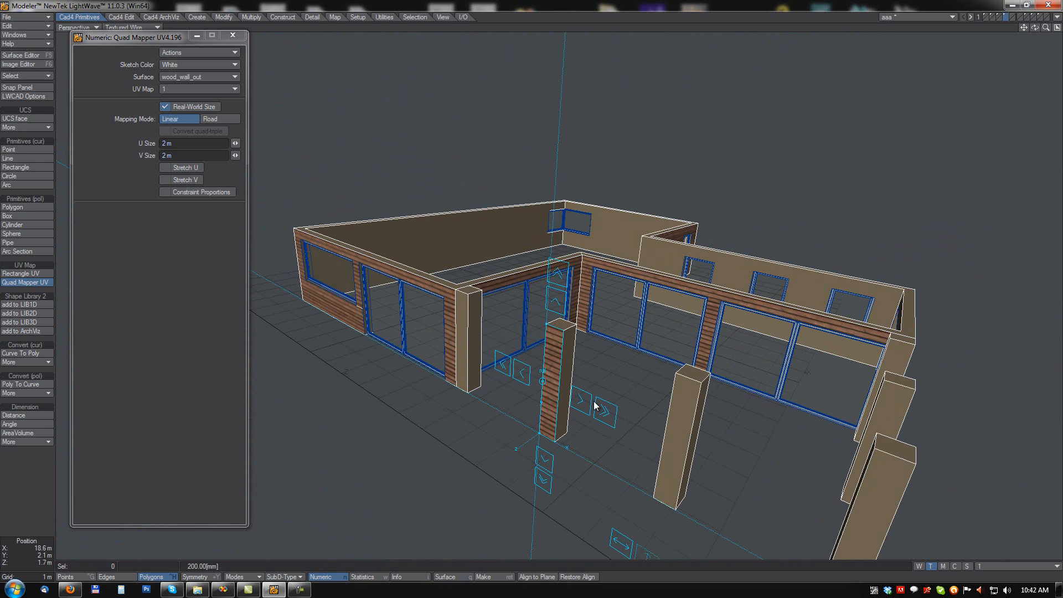
pyautogui.keyDown('alt'); pyautogui.moveTo(604, 413); pyautogui.dragTo(598, 283); pyautogui.keyUp('alt')
pyautogui.click(553, 316)
pyautogui.click(572, 346)
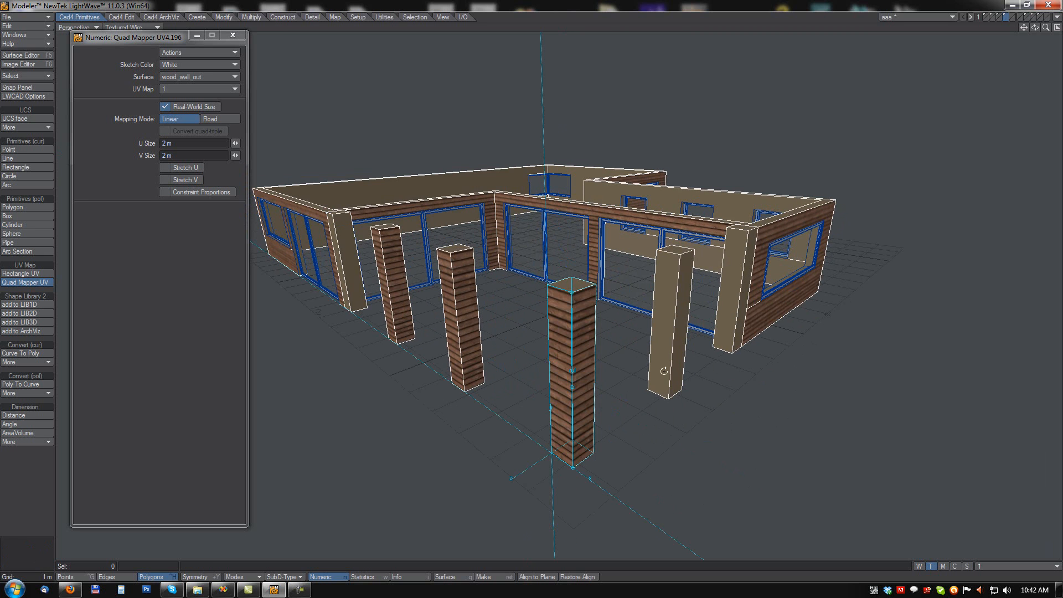
pyautogui.keyDown('alt'); pyautogui.moveTo(681, 341); pyautogui.dragTo(598, 361); pyautogui.keyUp('alt')
pyautogui.click(572, 354)
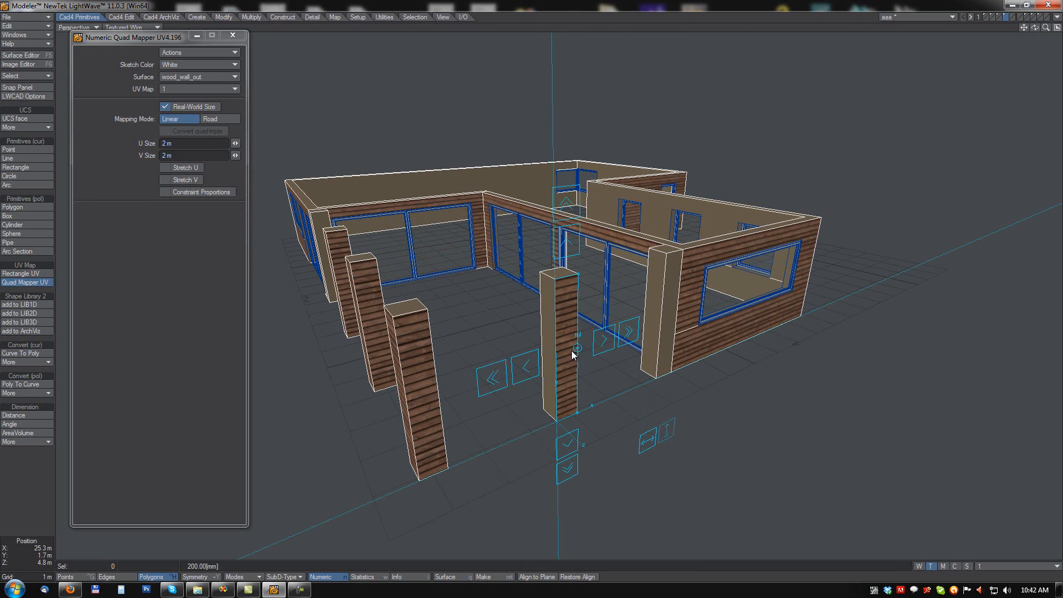
# Map the two protruding wall-end pillars at the building's corners with wood_wall_out and finish the mapping
pyautogui.click(663, 333)
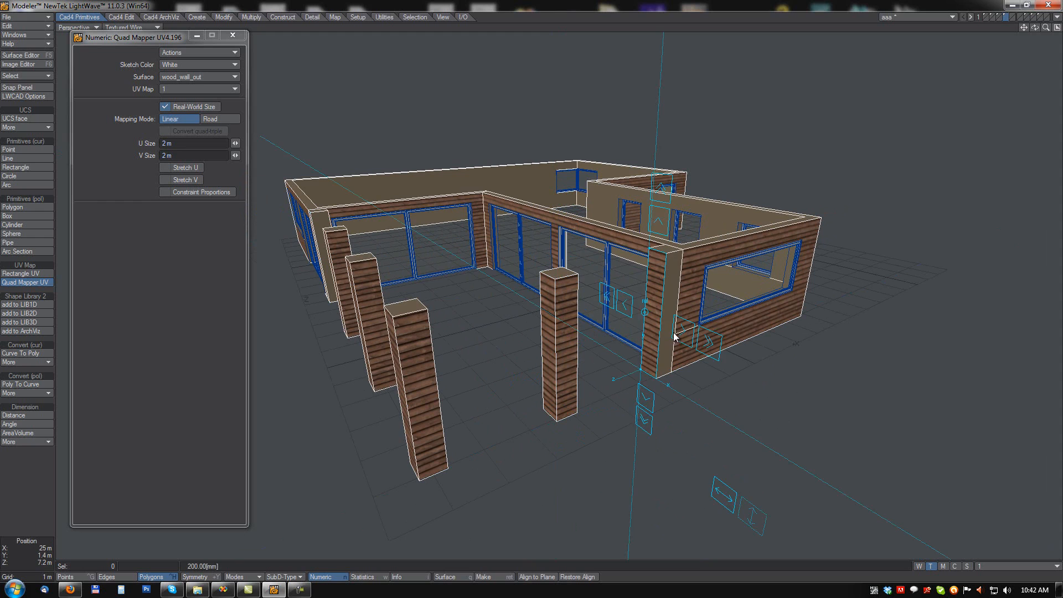
pyautogui.keyDown('alt'); pyautogui.moveTo(626, 314); pyautogui.dragTo(512, 278); pyautogui.keyUp('alt')
pyautogui.click(513, 278)
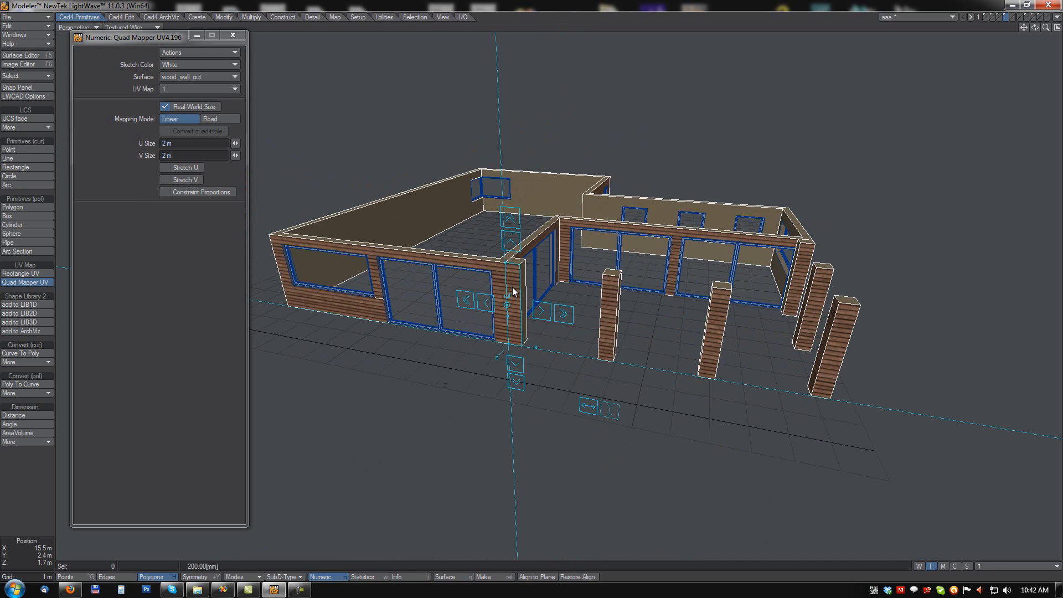
pyautogui.rightClick(586, 238)
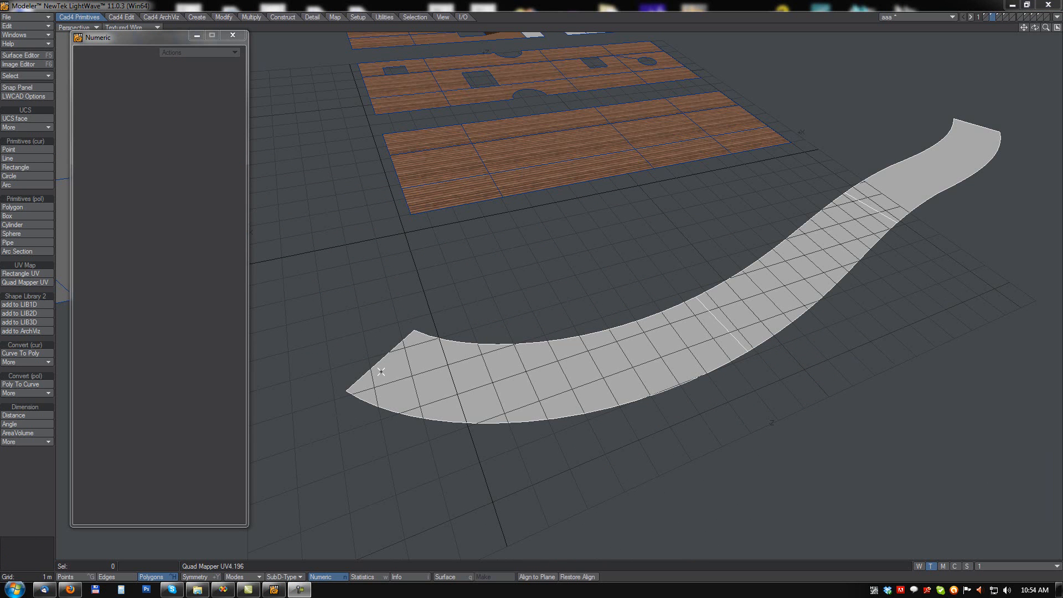
# Select sections of the curved strip one by one to examine how it is divided into polygons
pyautogui.click(434, 377)
pyautogui.click(642, 341)
pyautogui.click(674, 332)
pyautogui.click(661, 339)
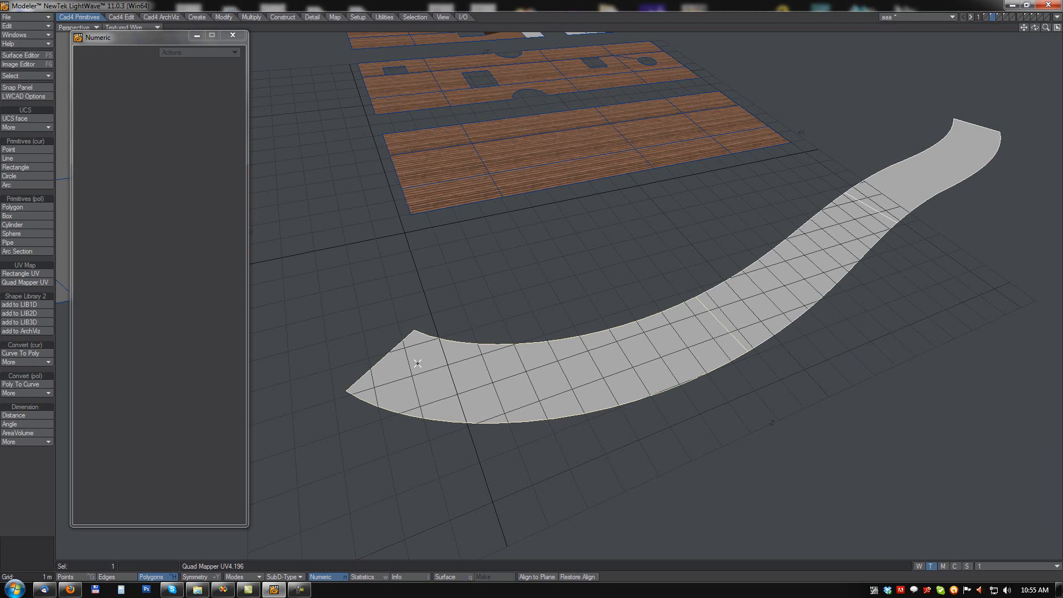
# Try Linear mapping on the curved strip's near section, extend it to the adjoining section, and undo it
pyautogui.click(25, 282)
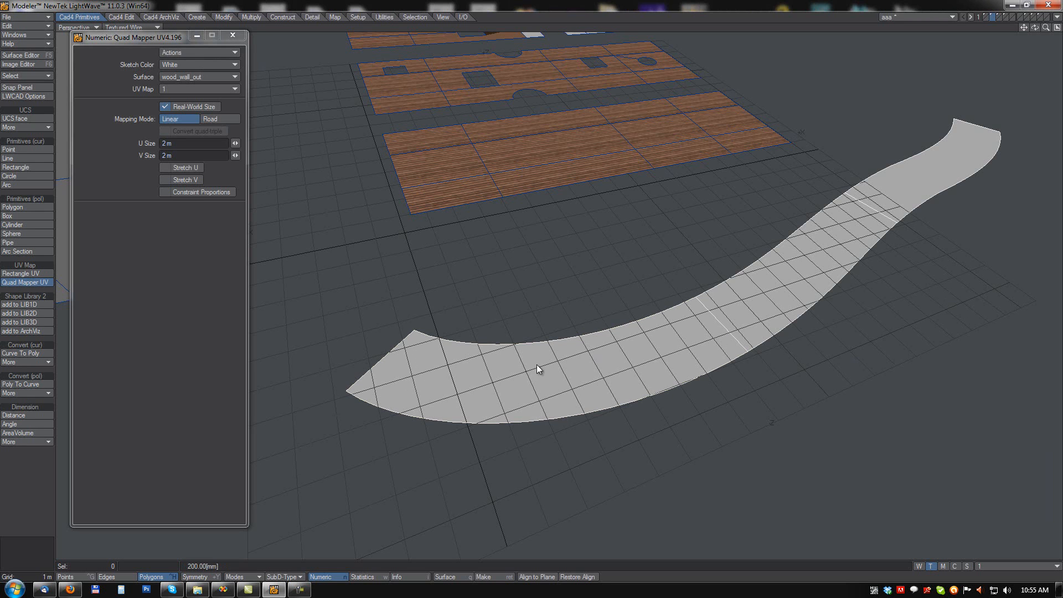
pyautogui.click(460, 381)
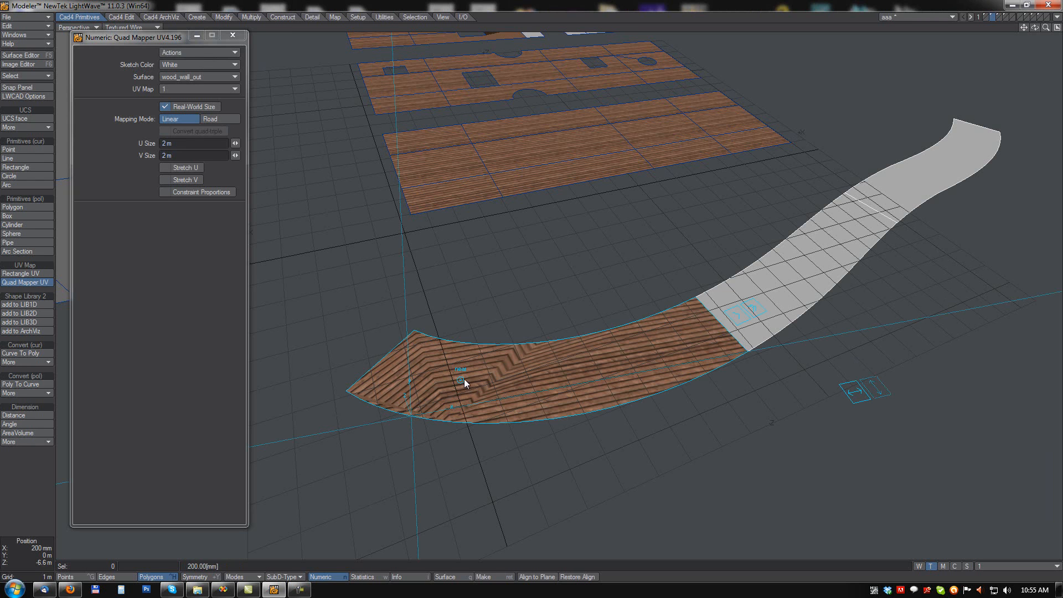
pyautogui.click(741, 318)
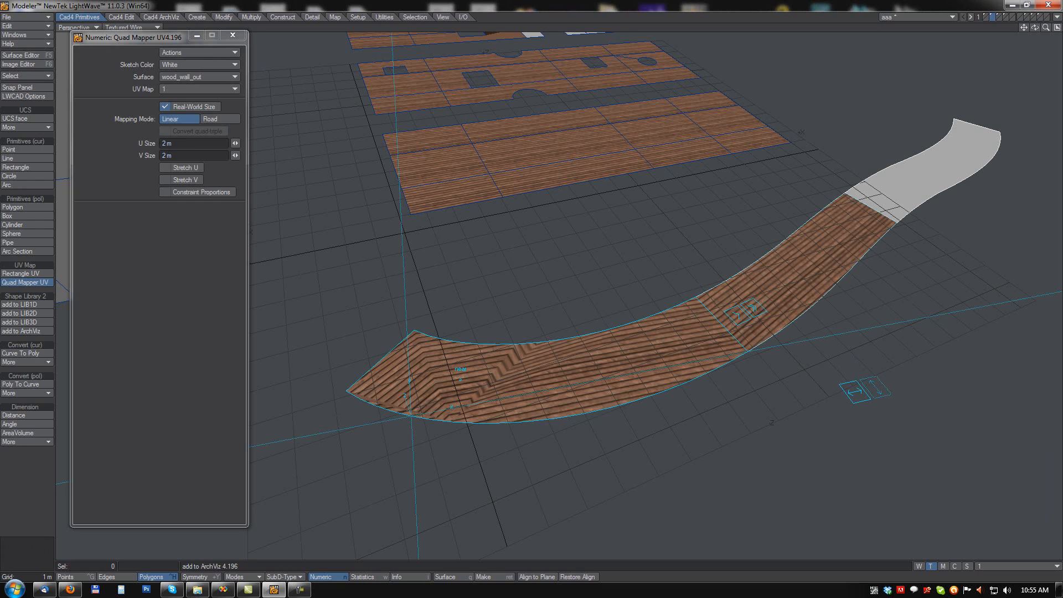
pyautogui.hotkey('ctrl', 'z')
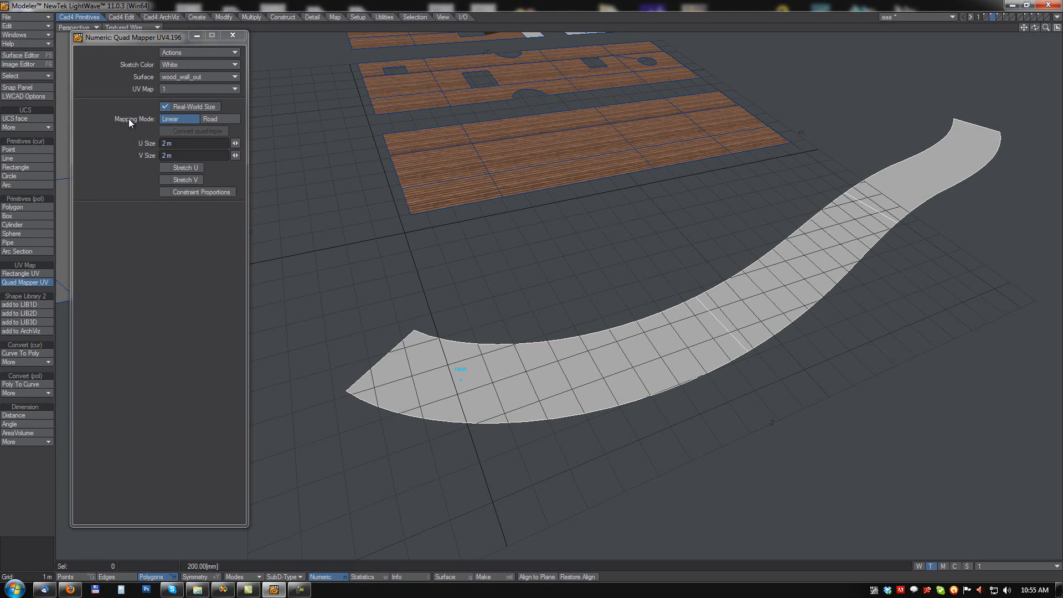
# Set the mapping mode to Road with Convert quad-triple enabled and map the curved strip's near section
pyautogui.click(217, 118)
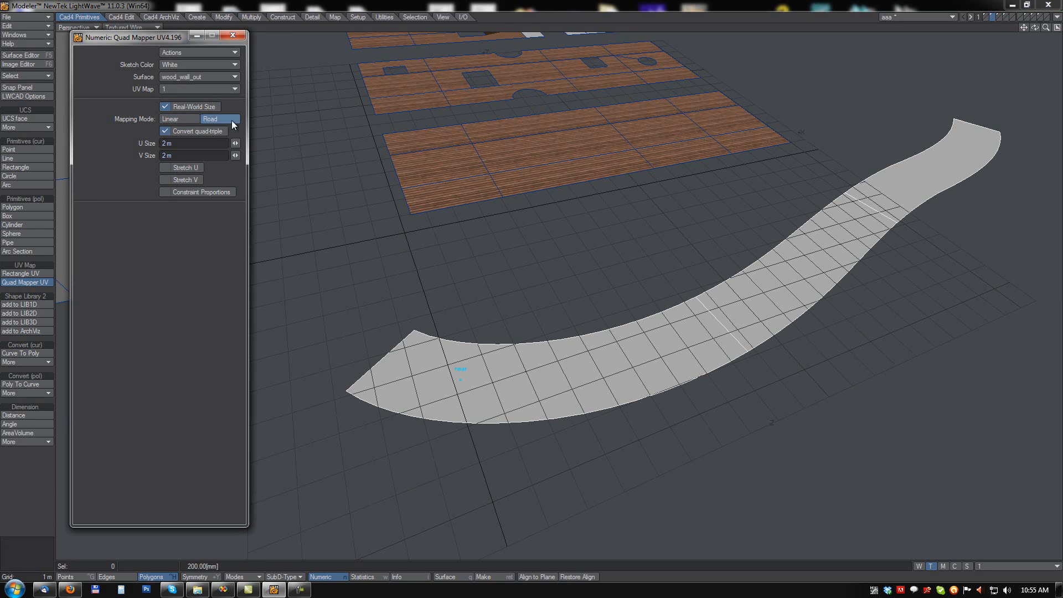
pyautogui.click(454, 387)
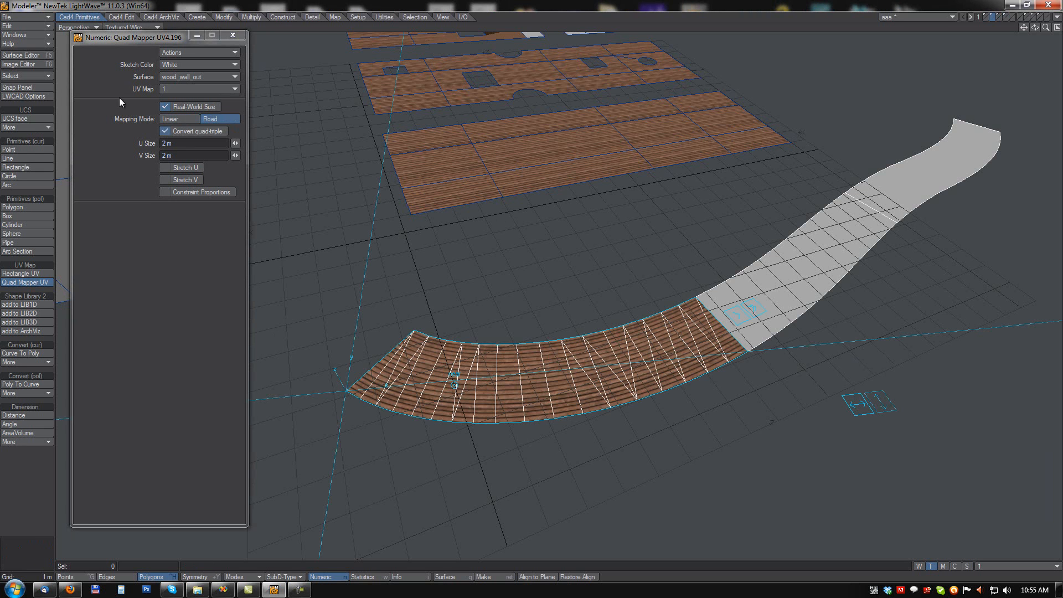
# Extend the Road mapping from the near section across the remaining sections of the curved strip
pyautogui.click(739, 313)
pyautogui.click(738, 317)
pyautogui.keyDown('alt'); pyautogui.moveTo(736, 317); pyautogui.dragTo(633, 297); pyautogui.keyUp('alt')
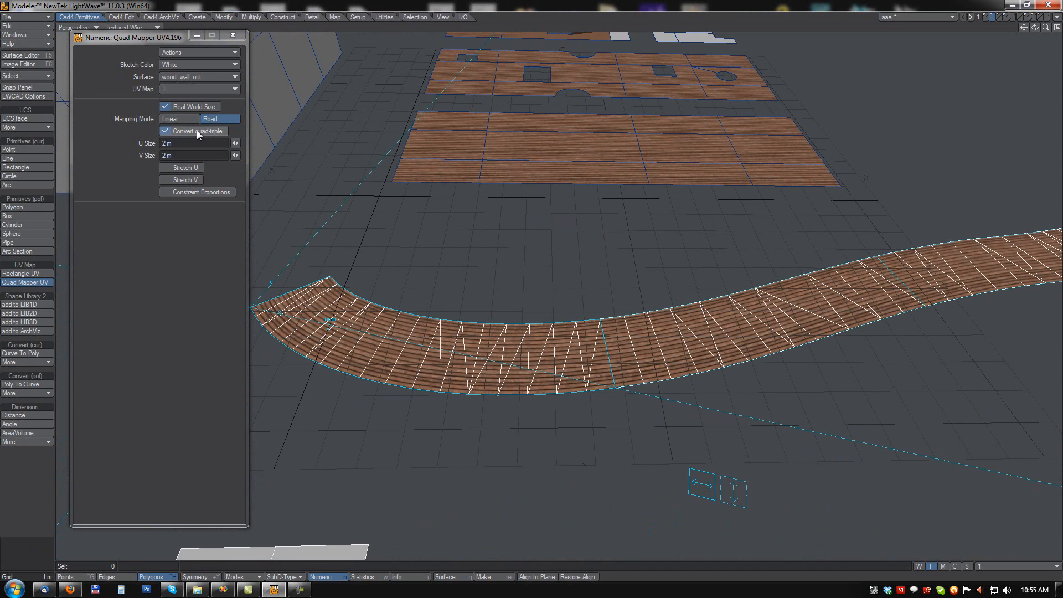
# Disable Convert quad-triple to compare the texture flow on the curved strip, and enable it again
pyautogui.click(165, 132)
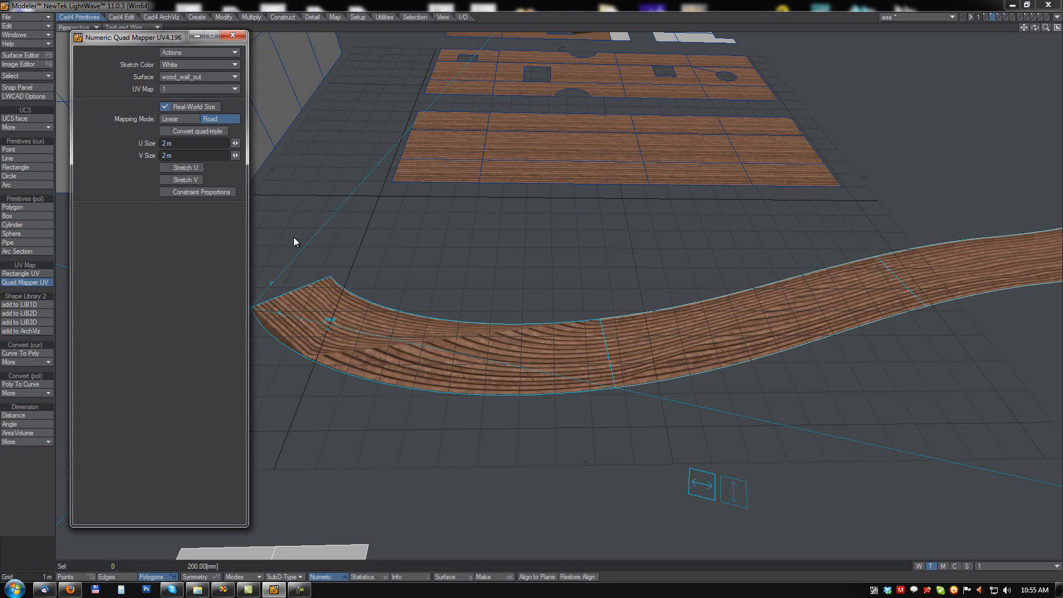
pyautogui.click(165, 132)
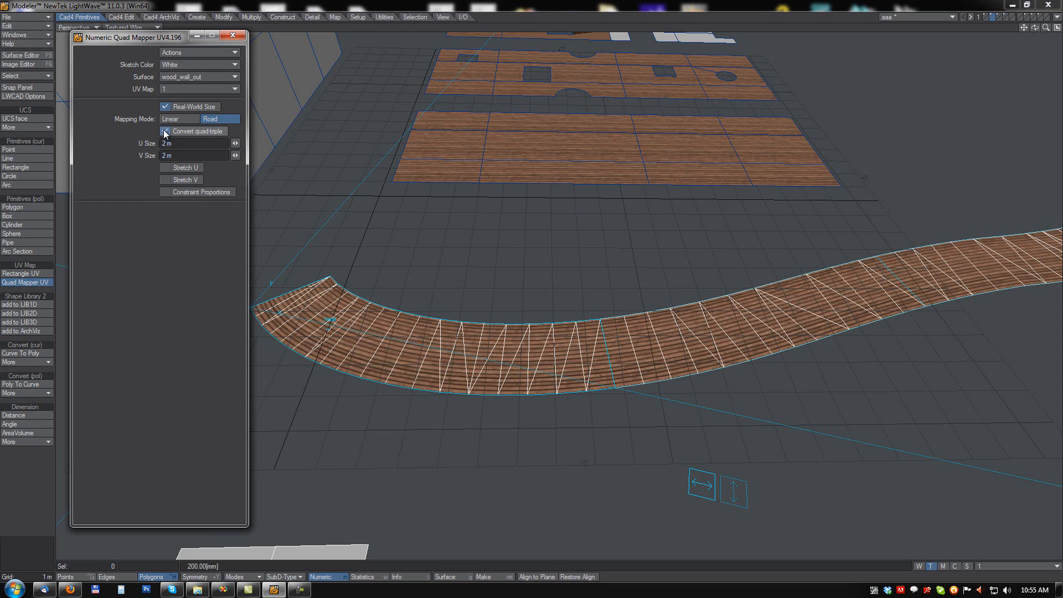
pyautogui.keyDown('alt'); pyautogui.moveTo(564, 346); pyautogui.dragTo(553, 277); pyautogui.keyUp('alt')
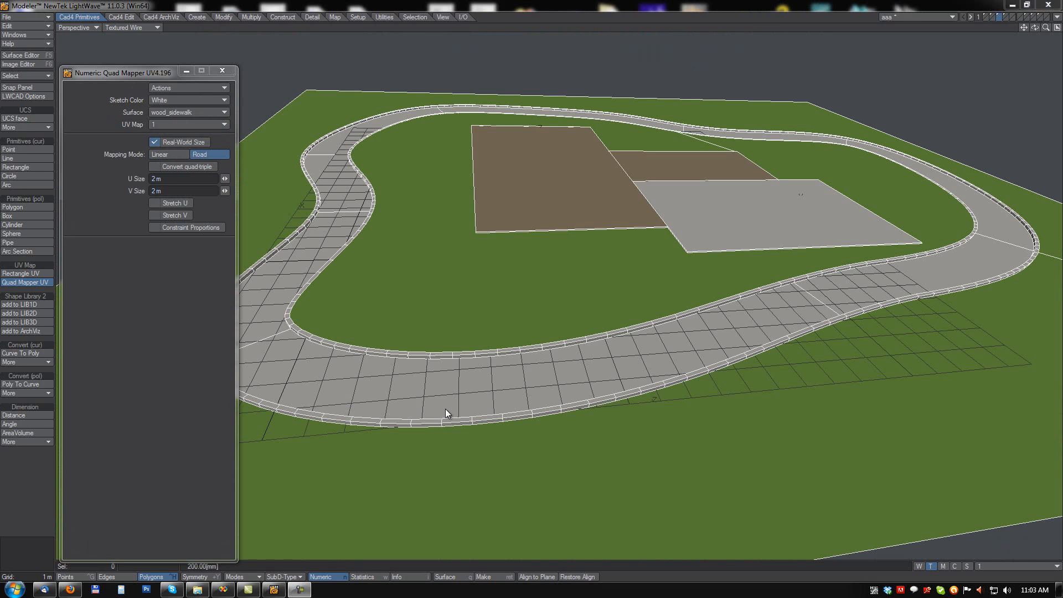
# Choose the wood_sidewalk surface and map the near section of the closed road loop in Road mode
pyautogui.keyDown('alt'); pyautogui.moveTo(565, 296); pyautogui.dragTo(628, 268); pyautogui.keyUp('alt')
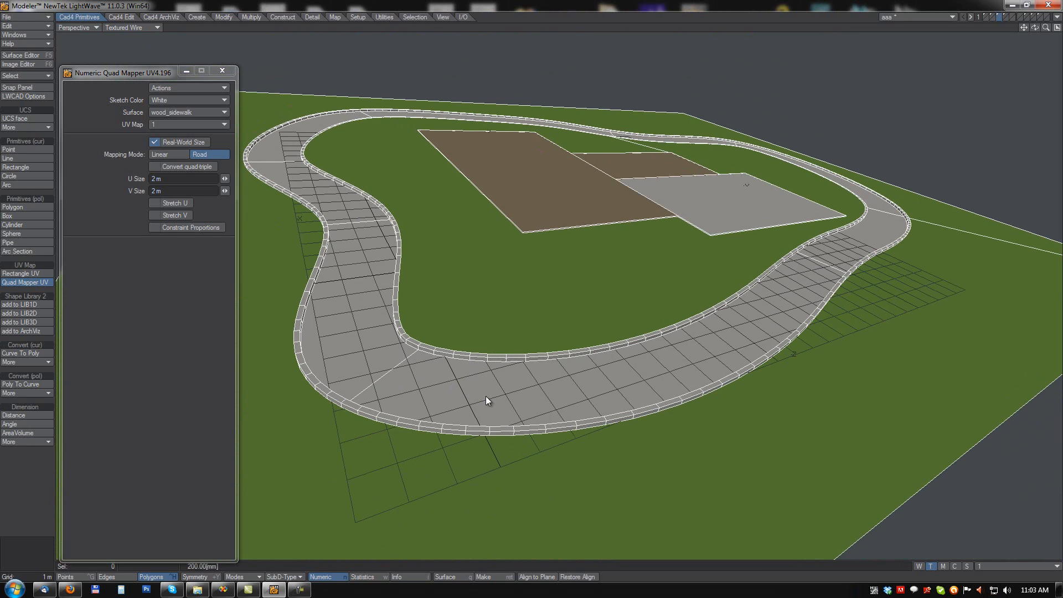
pyautogui.keyDown('alt'); pyautogui.moveTo(614, 341); pyautogui.dragTo(608, 334); pyautogui.keyUp('alt')
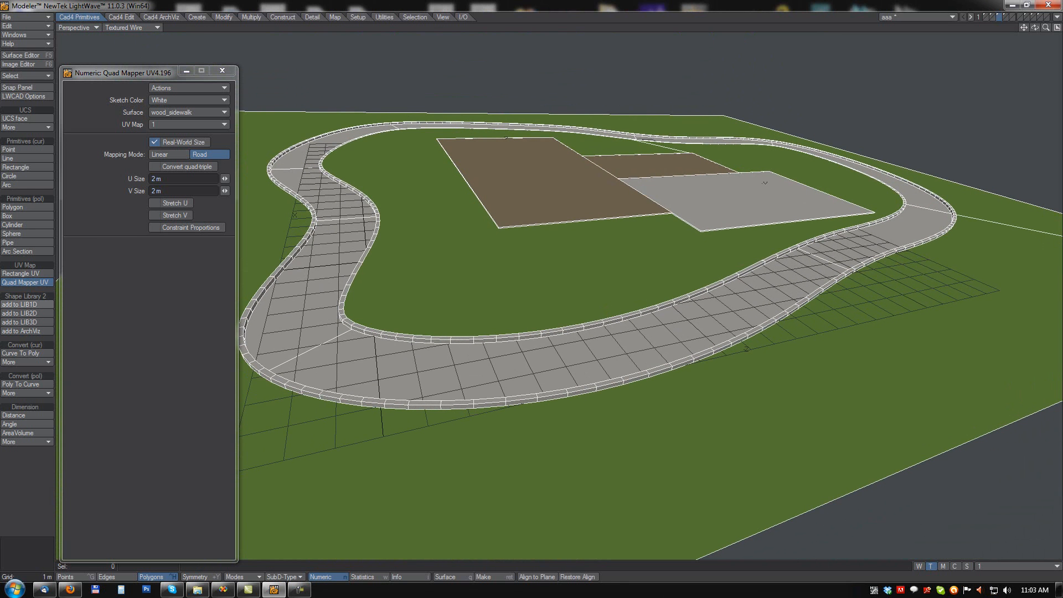
pyautogui.click(175, 112)
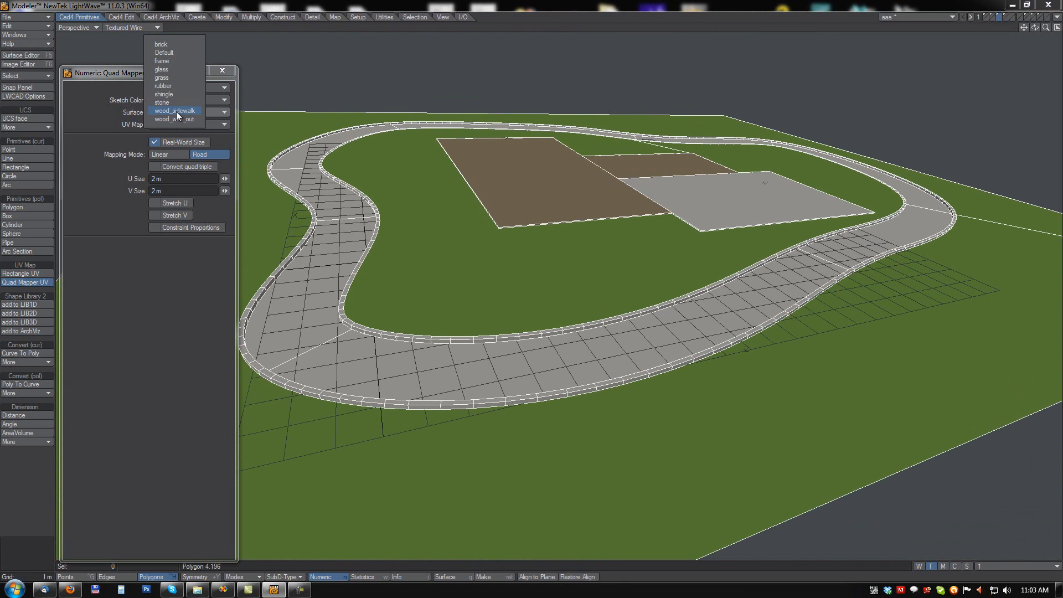
pyautogui.click(176, 111)
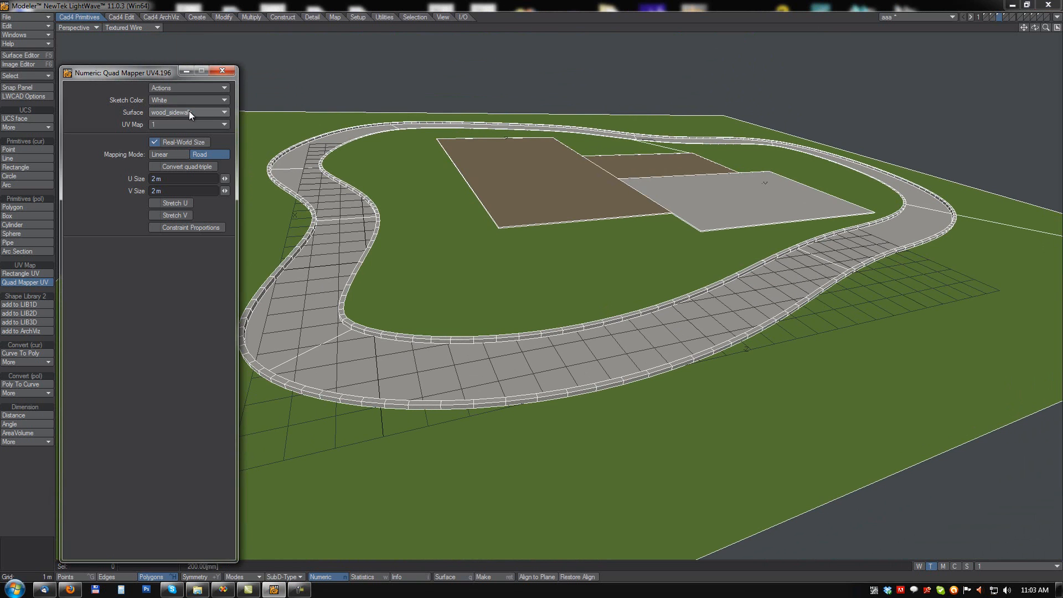
pyautogui.click(501, 368)
pyautogui.keyDown('alt'); pyautogui.moveTo(504, 365); pyautogui.dragTo(549, 344); pyautogui.keyUp('alt')
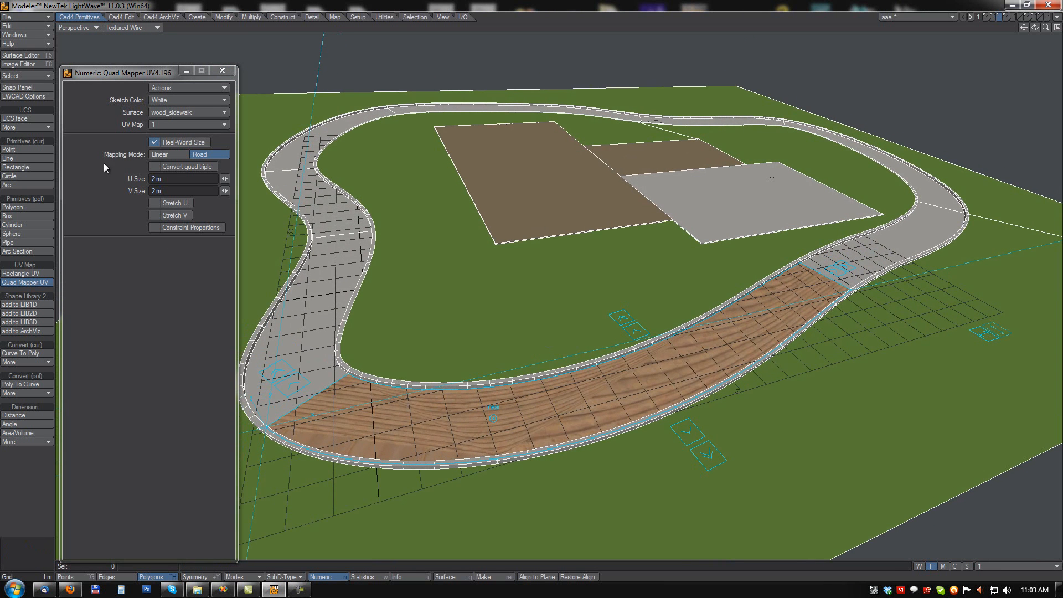
# Enable Convert quad-triple, extend the mapping around the whole road loop, and finish the mapping
pyautogui.click(150, 168)
pyautogui.keyDown('alt'); pyautogui.moveTo(621, 365); pyautogui.dragTo(606, 391); pyautogui.keyUp('alt')
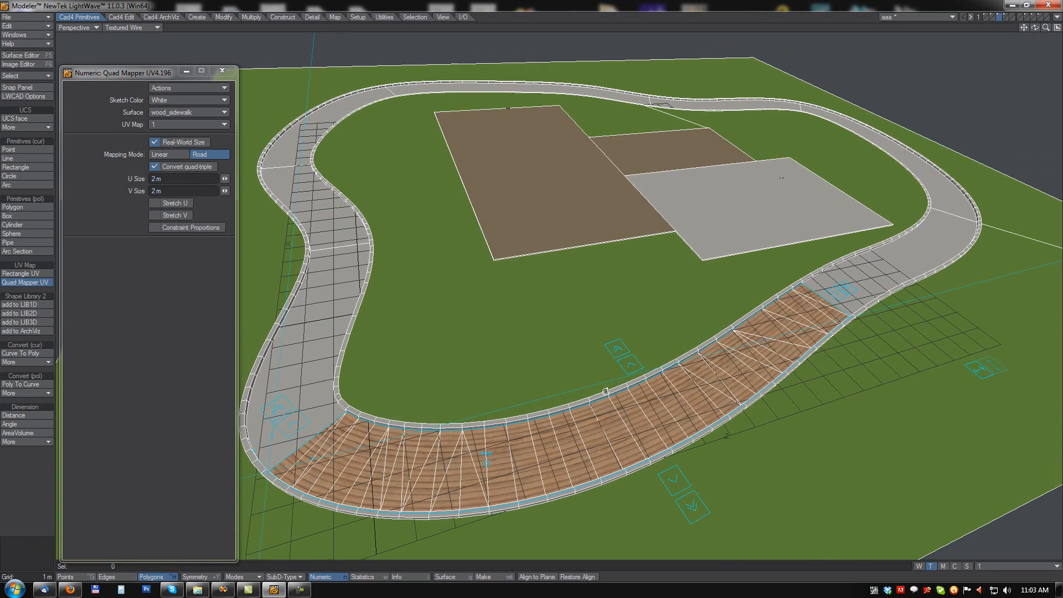
pyautogui.click(851, 290)
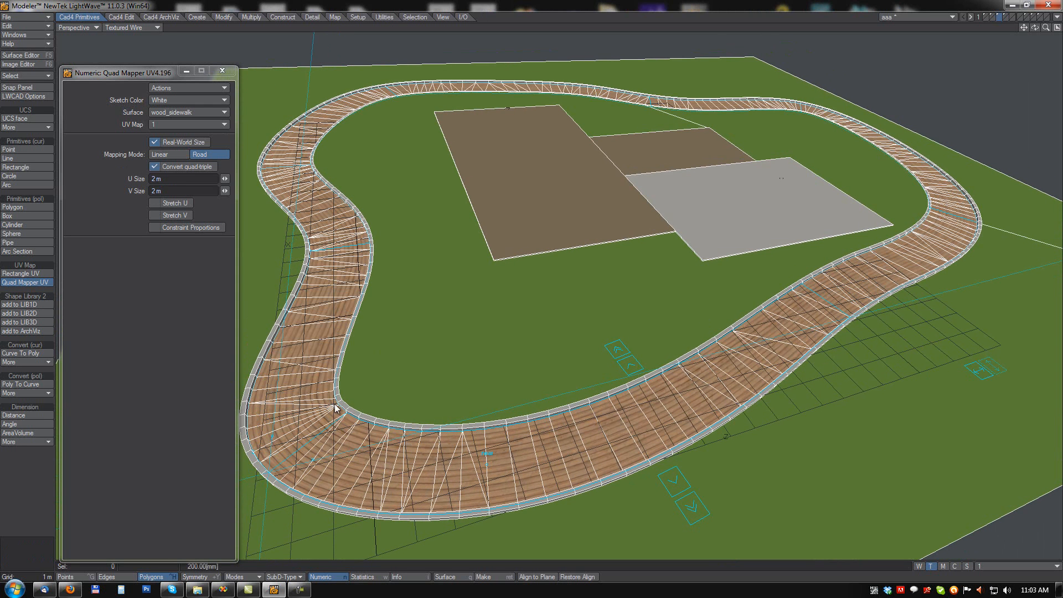
pyautogui.keyDown('alt'); pyautogui.moveTo(615, 447); pyautogui.dragTo(606, 432); pyautogui.keyUp('alt')
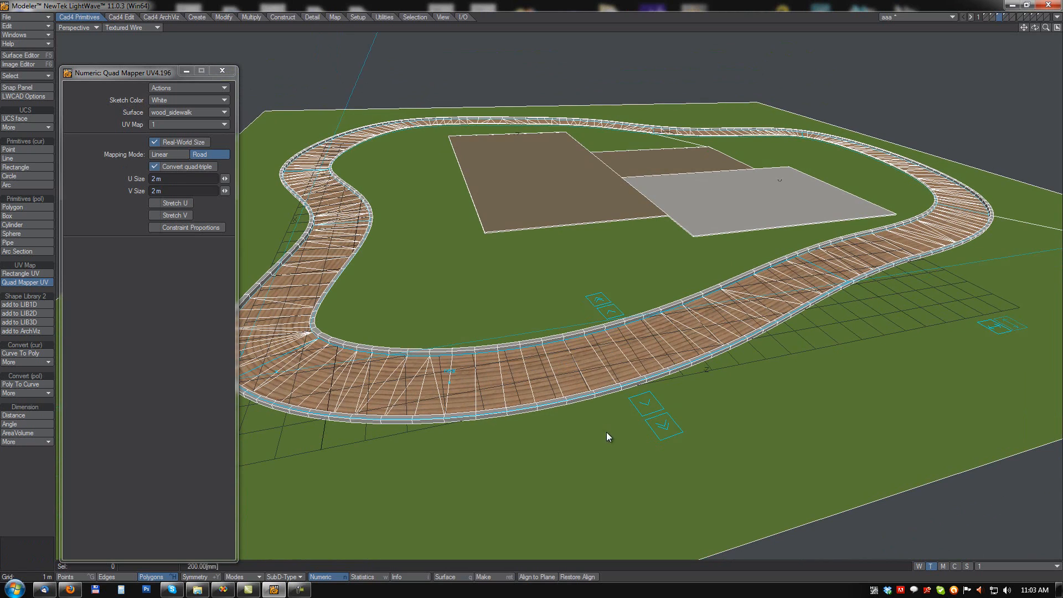
pyautogui.press('space')
# Map one side face of the road's outer curb with wood_sidewalk in Road mode and disable Convert quad-triple
pyautogui.click(602, 394)
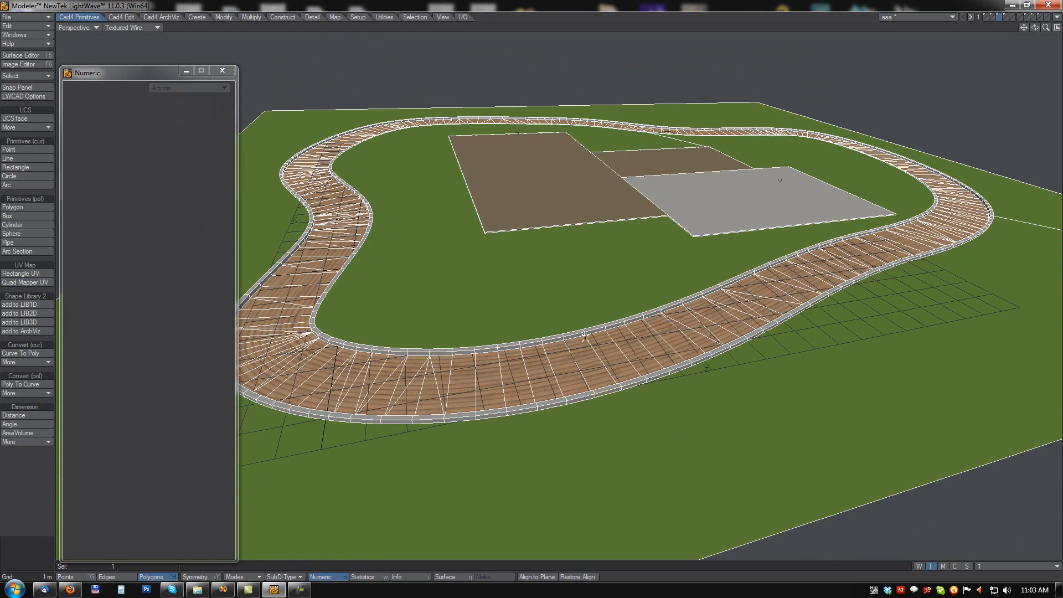
pyautogui.keyDown('shift'); pyautogui.click(572, 332); pyautogui.keyUp('shift')
pyautogui.hotkey('shift', 'a')
pyautogui.keyDown('alt'); pyautogui.moveTo(611, 375); pyautogui.dragTo(584, 362); pyautogui.keyUp('alt')
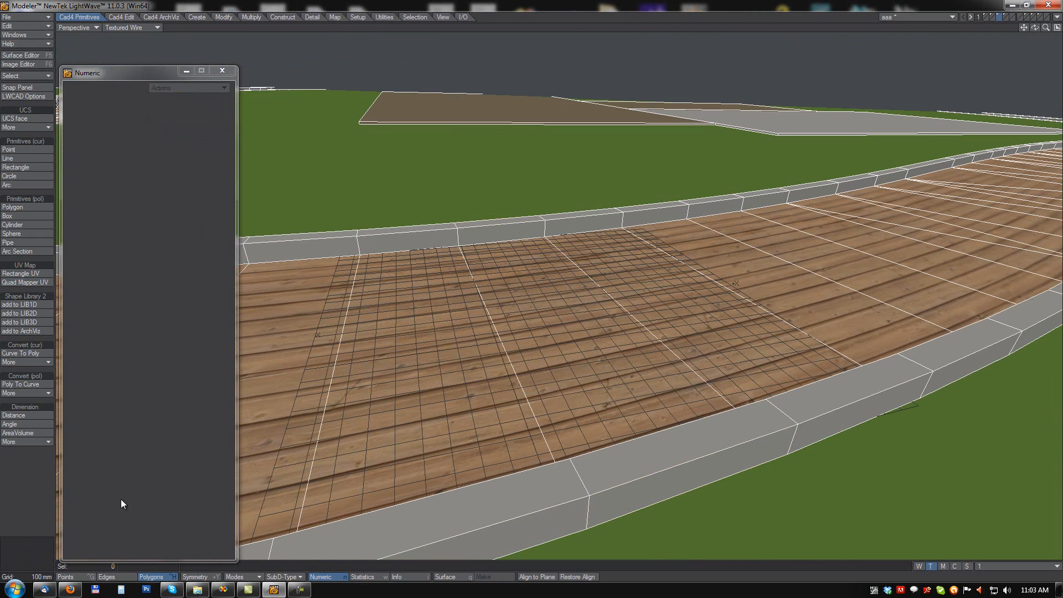
pyautogui.click(23, 282)
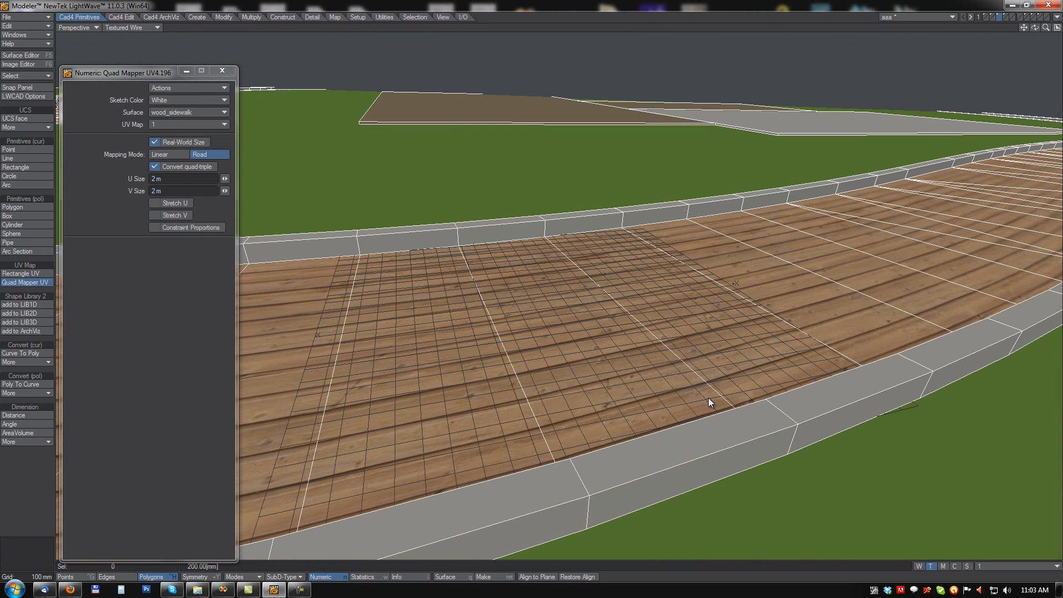
pyautogui.click(681, 480)
pyautogui.keyDown('alt'); pyautogui.moveTo(685, 455); pyautogui.dragTo(652, 434); pyautogui.keyUp('alt')
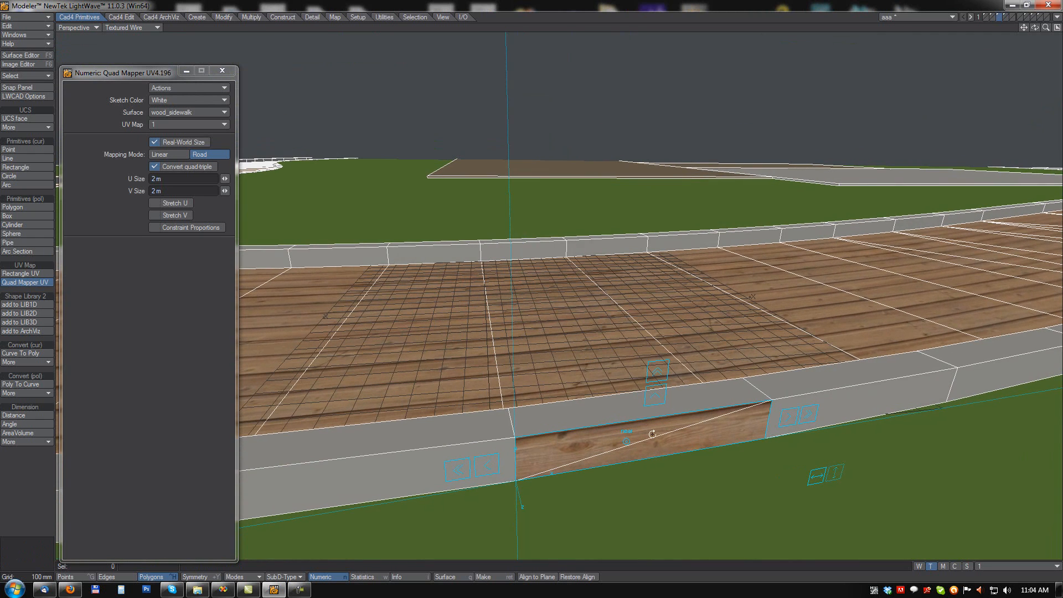
pyautogui.click(155, 166)
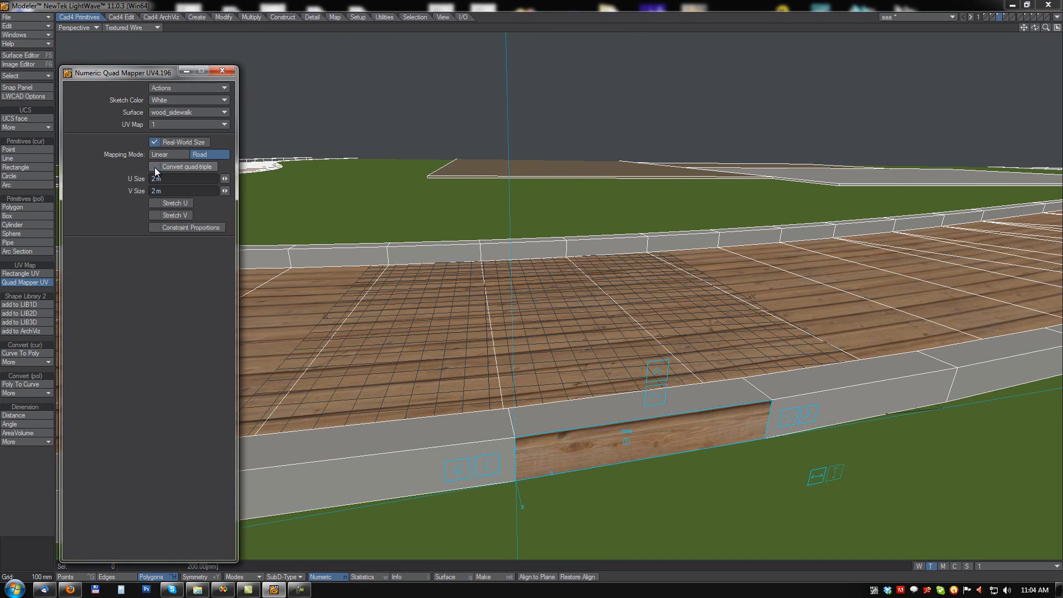
# Extend the outer curb's mapping onto its top face and along the curb's full length
pyautogui.click(656, 396)
pyautogui.keyDown('alt'); pyautogui.moveTo(654, 396); pyautogui.dragTo(823, 319); pyautogui.keyUp('alt')
pyautogui.click(848, 362)
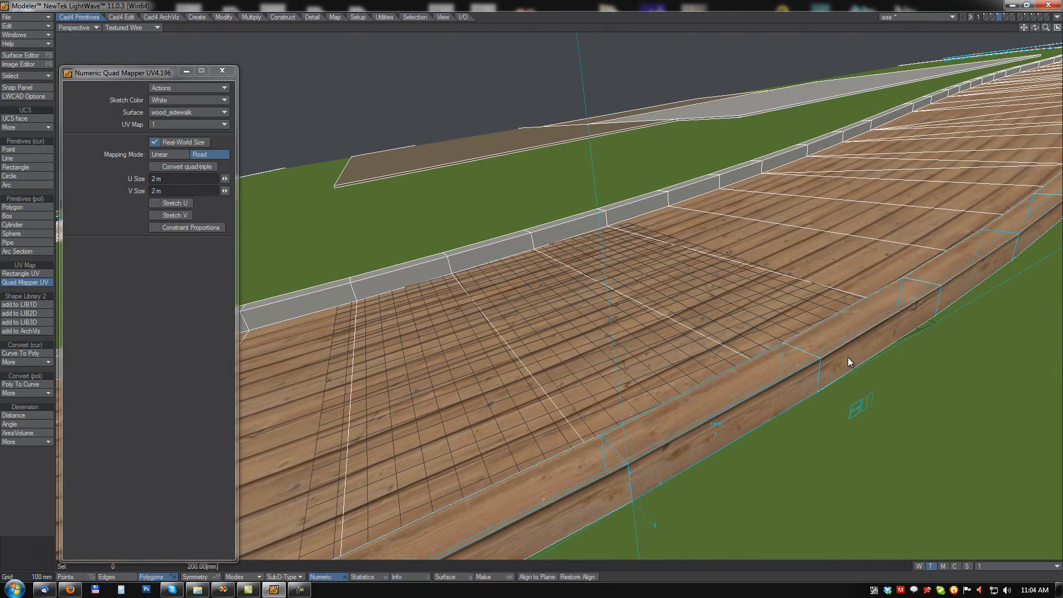
# Map the inner curb's side face with wood_sidewalk, extend it over the top and along the whole curb, and finish the mapping
pyautogui.keyDown('alt'); pyautogui.moveTo(848, 362); pyautogui.dragTo(656, 353); pyautogui.keyUp('alt')
pyautogui.click(510, 226)
pyautogui.keyDown('alt'); pyautogui.moveTo(487, 354); pyautogui.dragTo(408, 219); pyautogui.keyUp('alt')
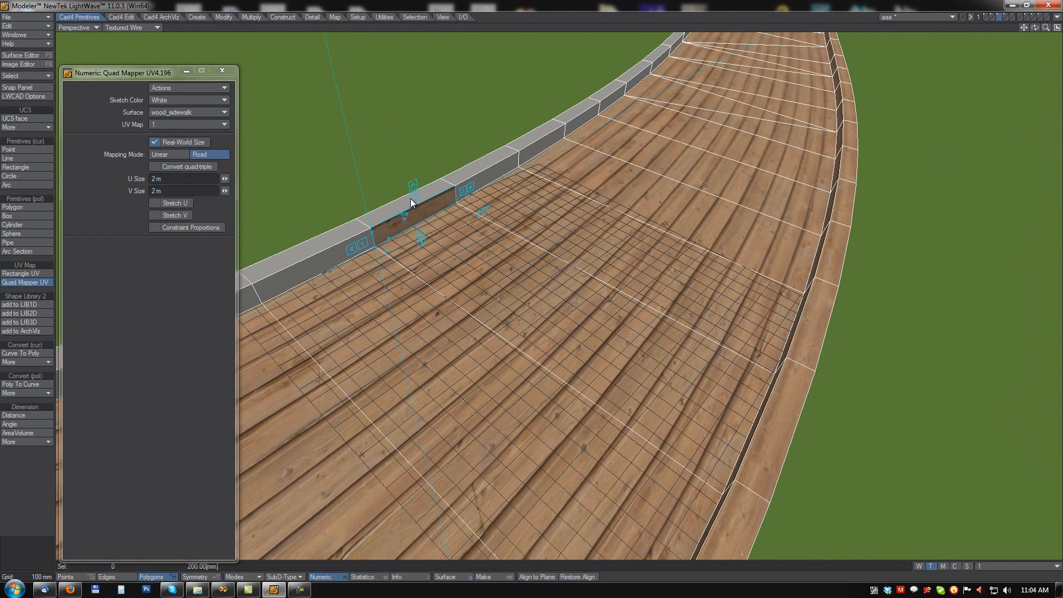
pyautogui.click(414, 197)
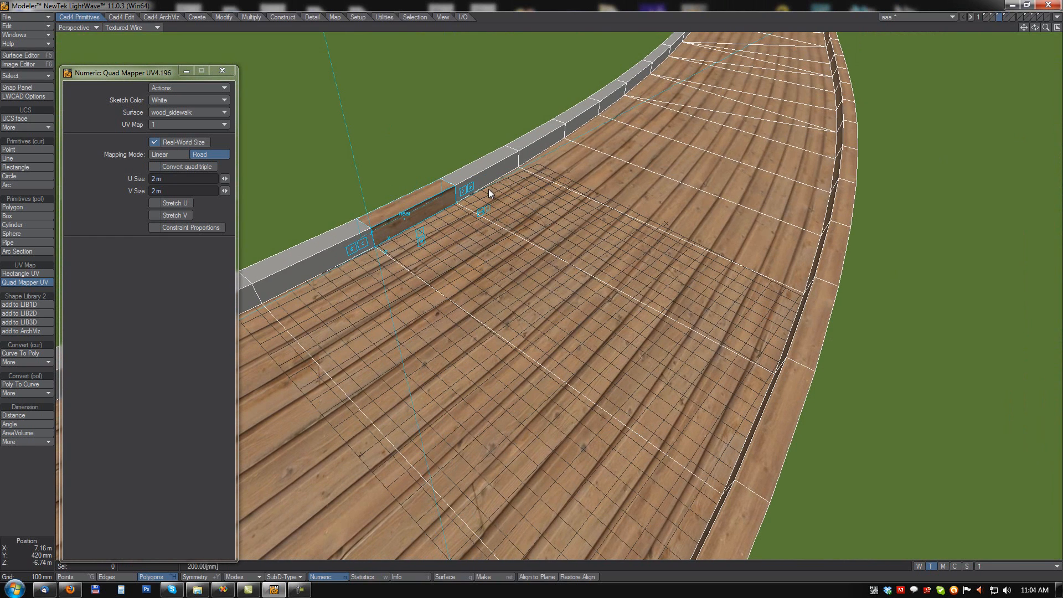
pyautogui.click(473, 190)
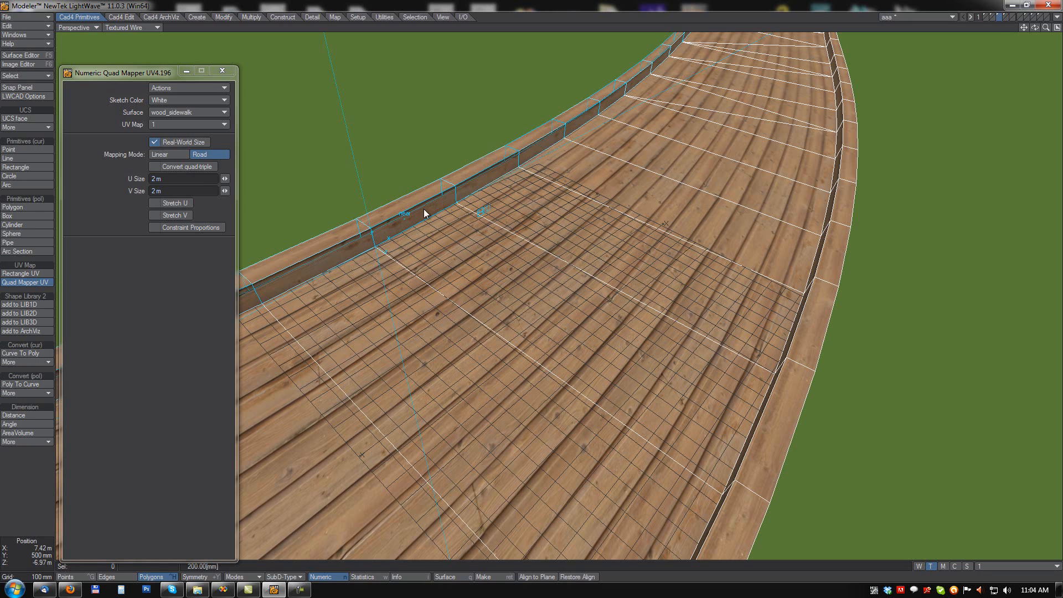
pyautogui.press('space')
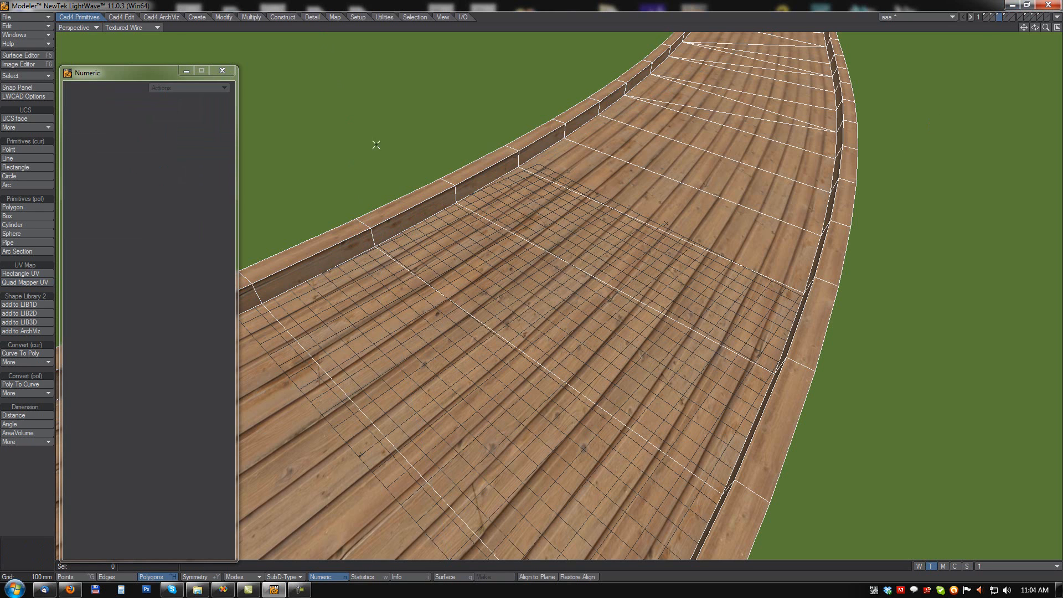
# Switch the viewport shading to Texture and examine the fully textured road loop as a whole
pyautogui.click(153, 27)
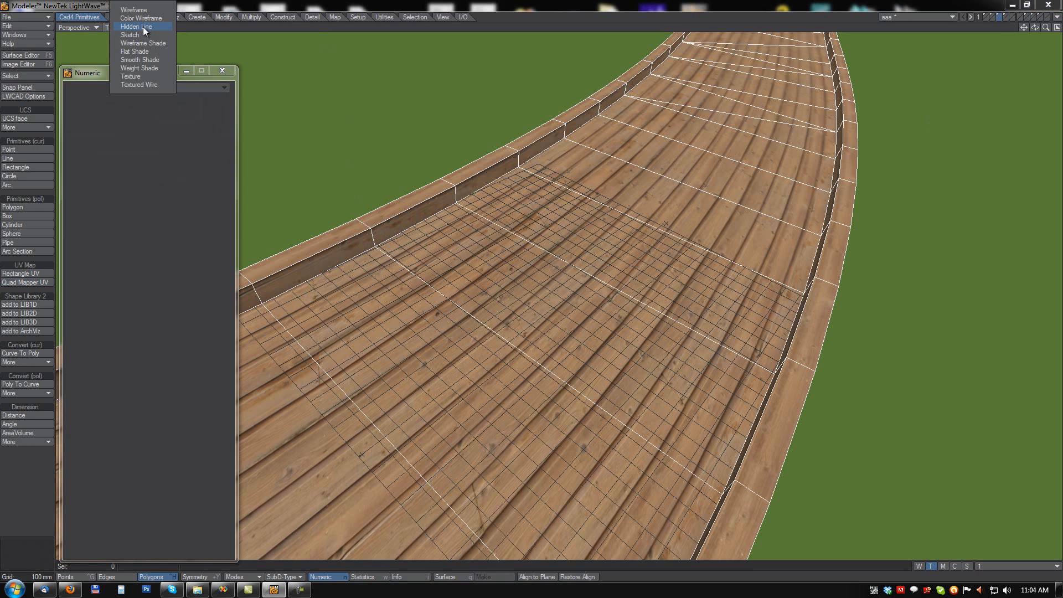
pyautogui.click(138, 78)
pyautogui.keyDown('alt'); pyautogui.moveTo(645, 359); pyautogui.dragTo(608, 295); pyautogui.keyUp('alt')
pyautogui.press('a')
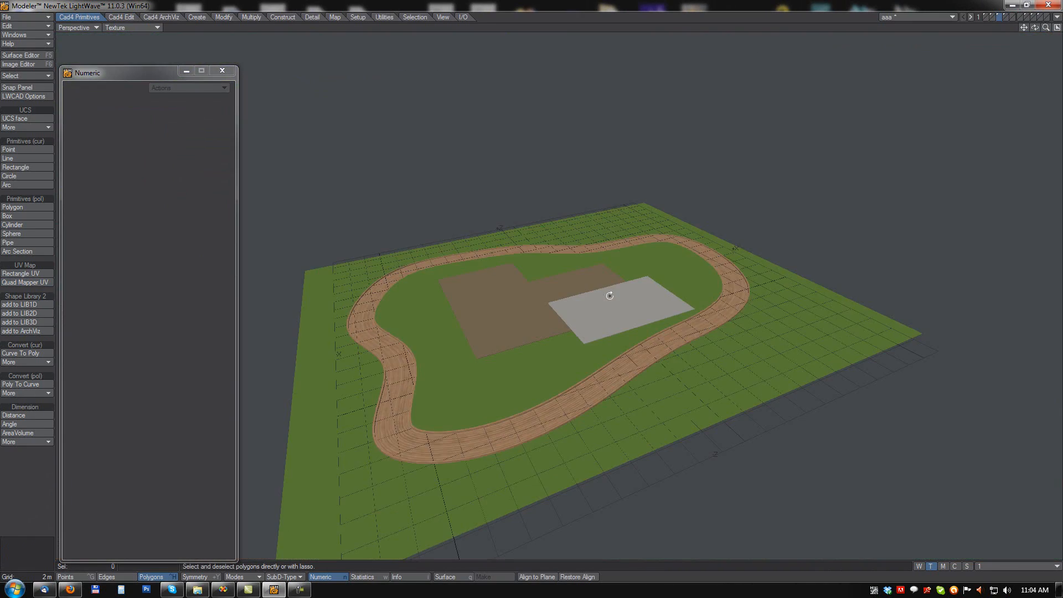
pyautogui.keyDown('alt'); pyautogui.moveTo(717, 265); pyautogui.dragTo(711, 358); pyautogui.keyUp('alt')
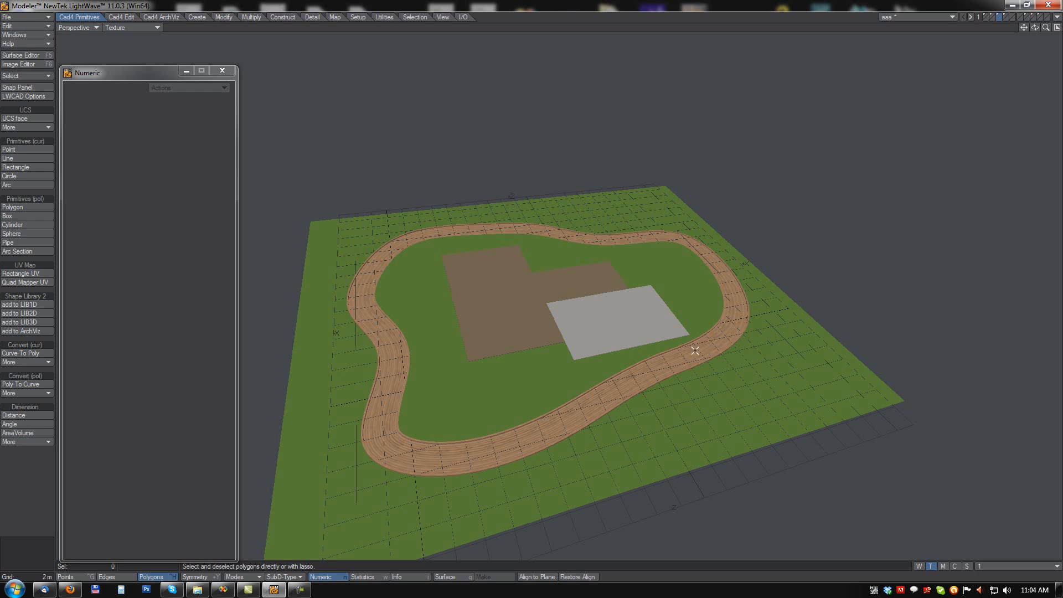
pyautogui.keyDown('alt'); pyautogui.moveTo(559, 387); pyautogui.dragTo(532, 196); pyautogui.keyUp('alt')
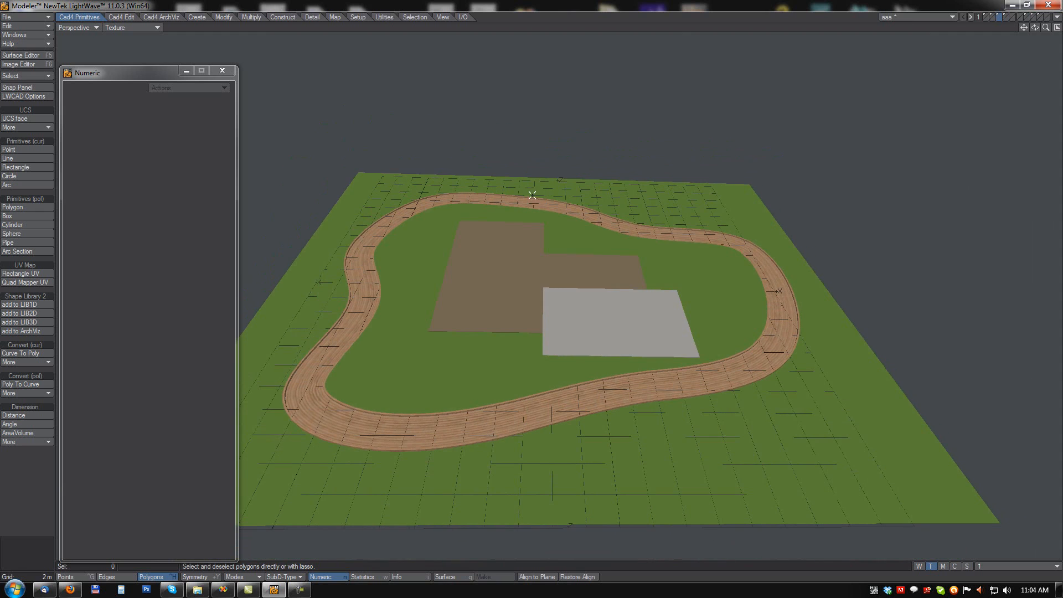